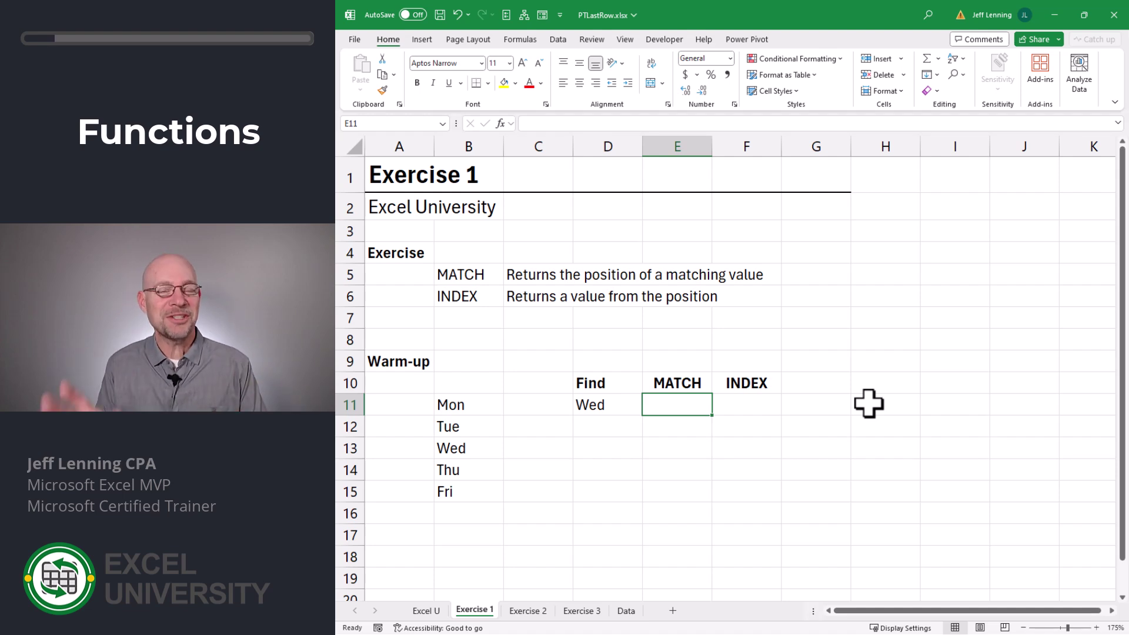
Enter =MATCH(D11,B11:B15,0) in E11 to find Wed's position in the weekday list
{"action": "left_click_drag", "start_coordinate": [478, 404], "coordinate": [477, 483]}
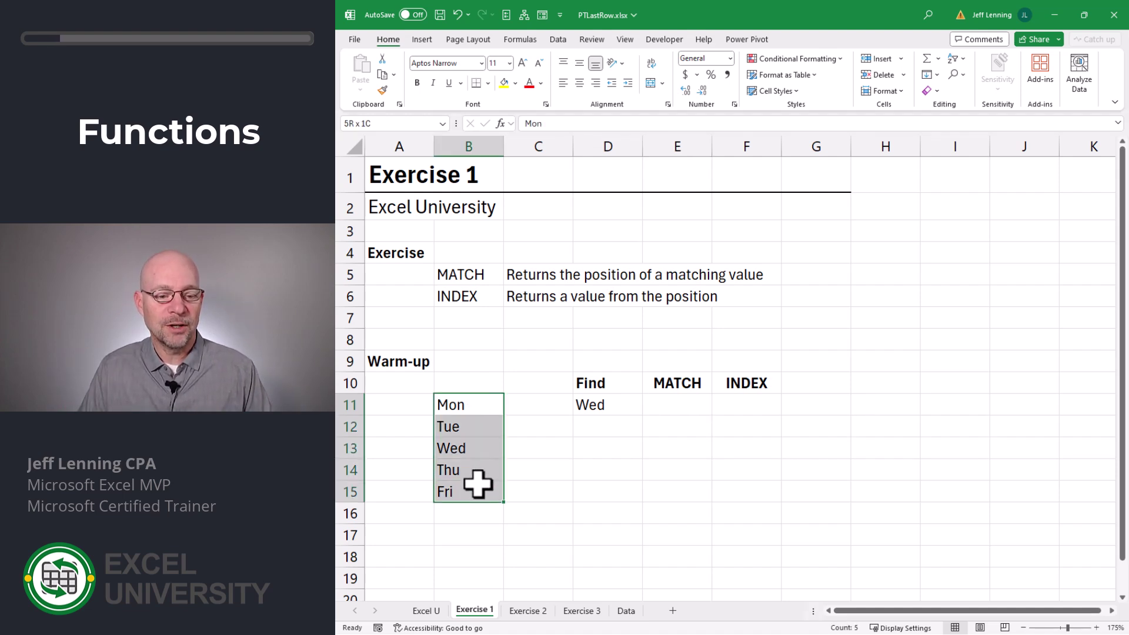
{"action": "left_click", "coordinate": [612, 406]}
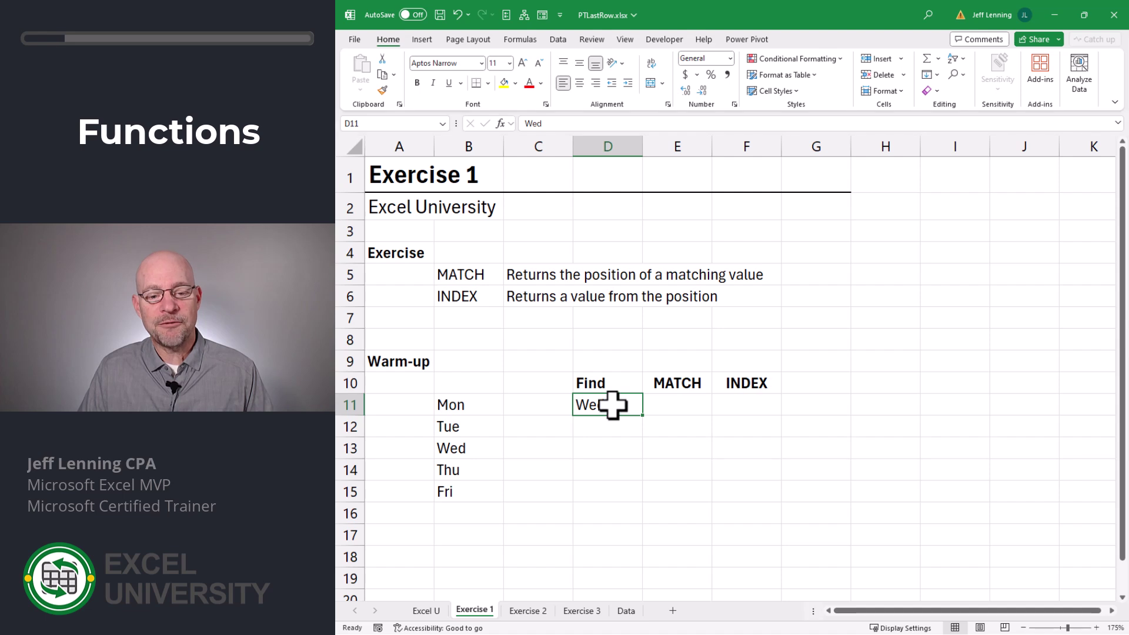
{"action": "key", "text": "Right"}
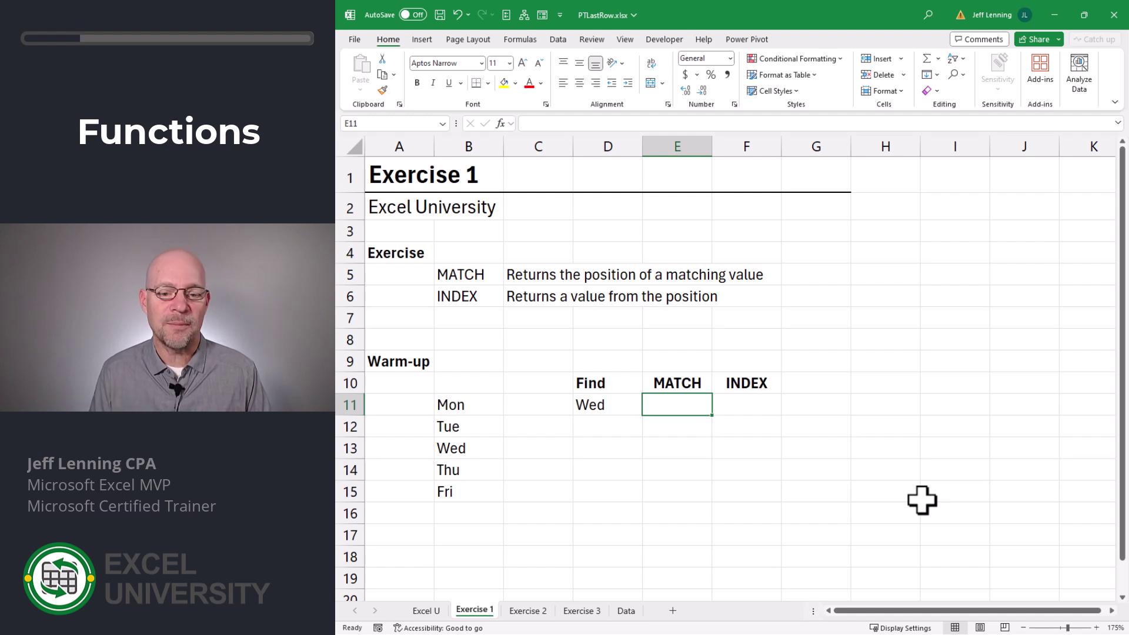
{"action": "type", "text": "=MATCH("}
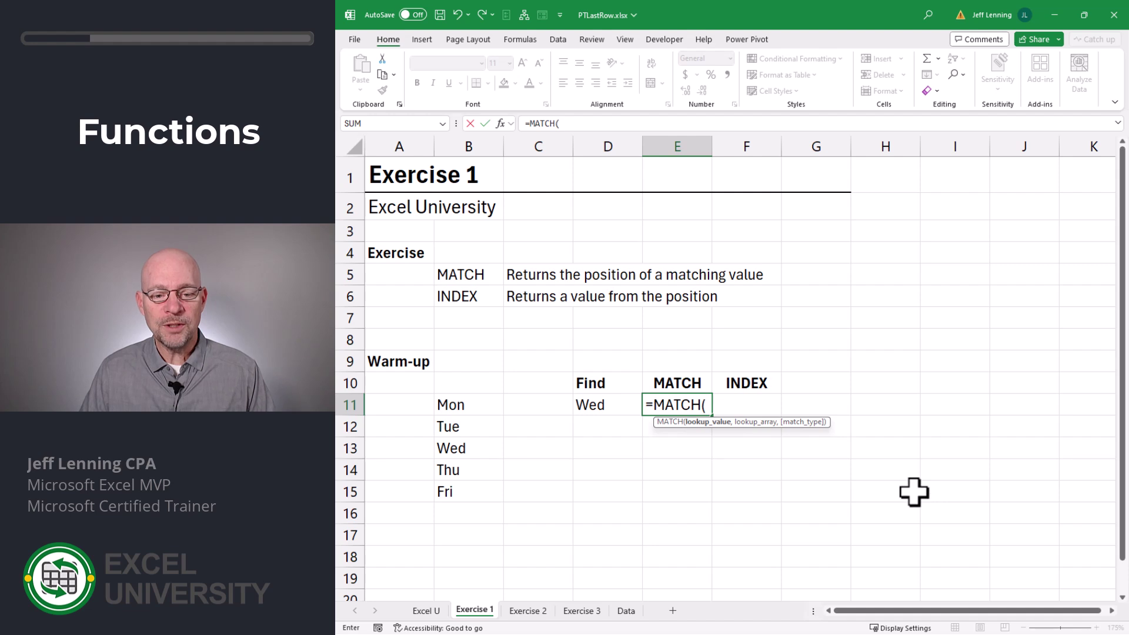
{"action": "left_click", "coordinate": [590, 404]}
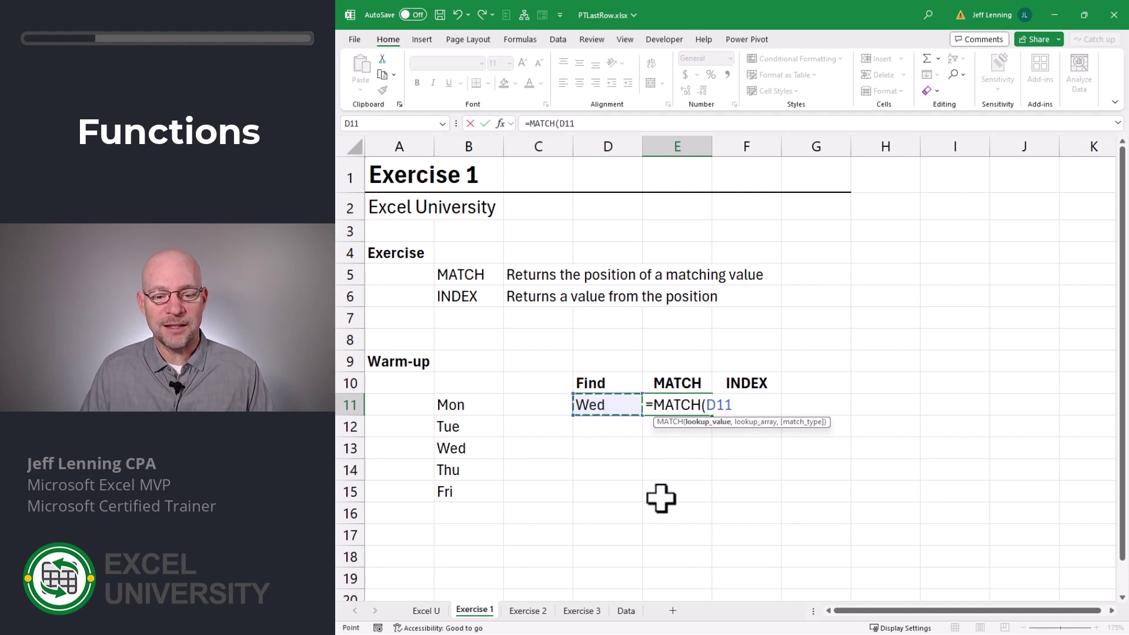
{"action": "type", "text": ","}
{"action": "left_click_drag", "start_coordinate": [468, 404], "coordinate": [470, 485]}
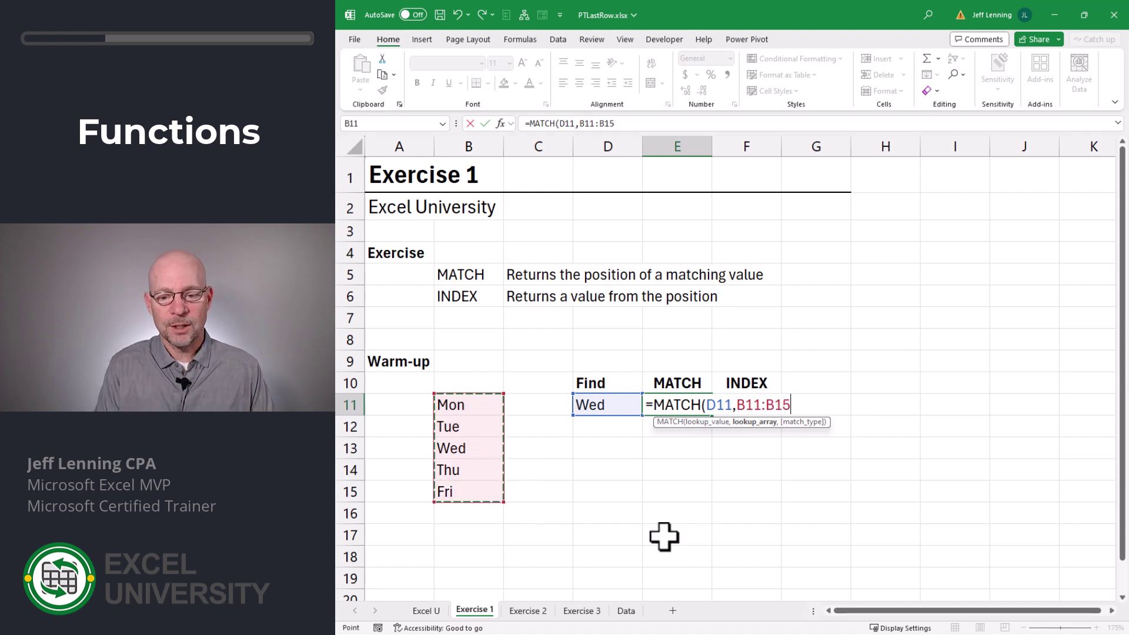
{"action": "type", "text": ",0)"}
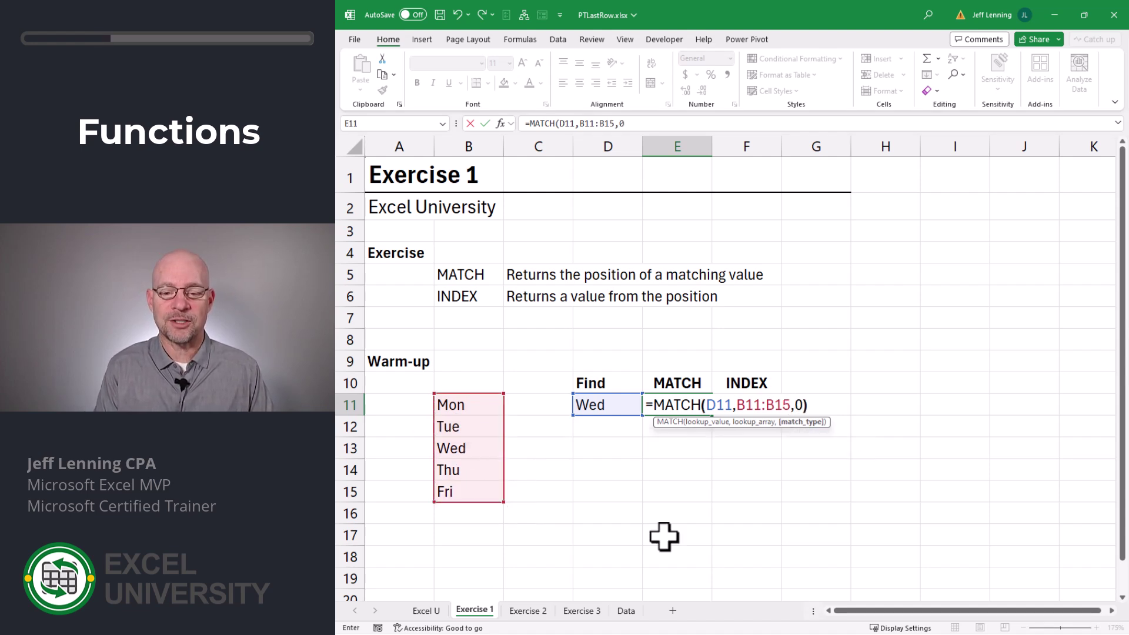
{"action": "key", "text": "Return"}
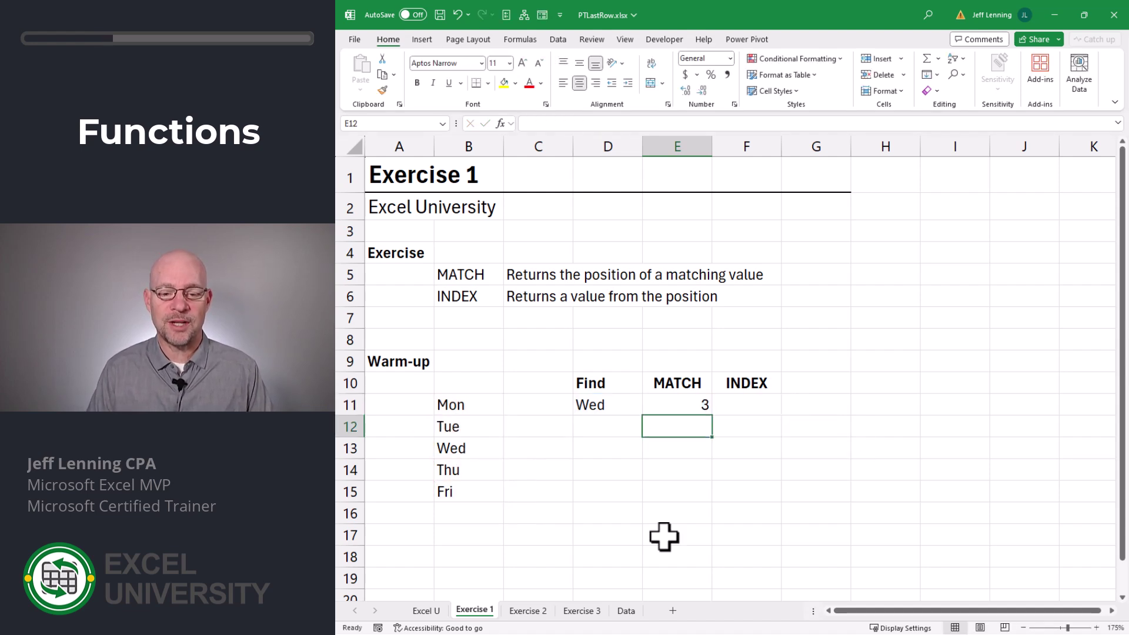
Inspect E11's MATCH formula alongside the Find value and the Mon–Fri list
{"action": "left_click", "coordinate": [689, 404]}
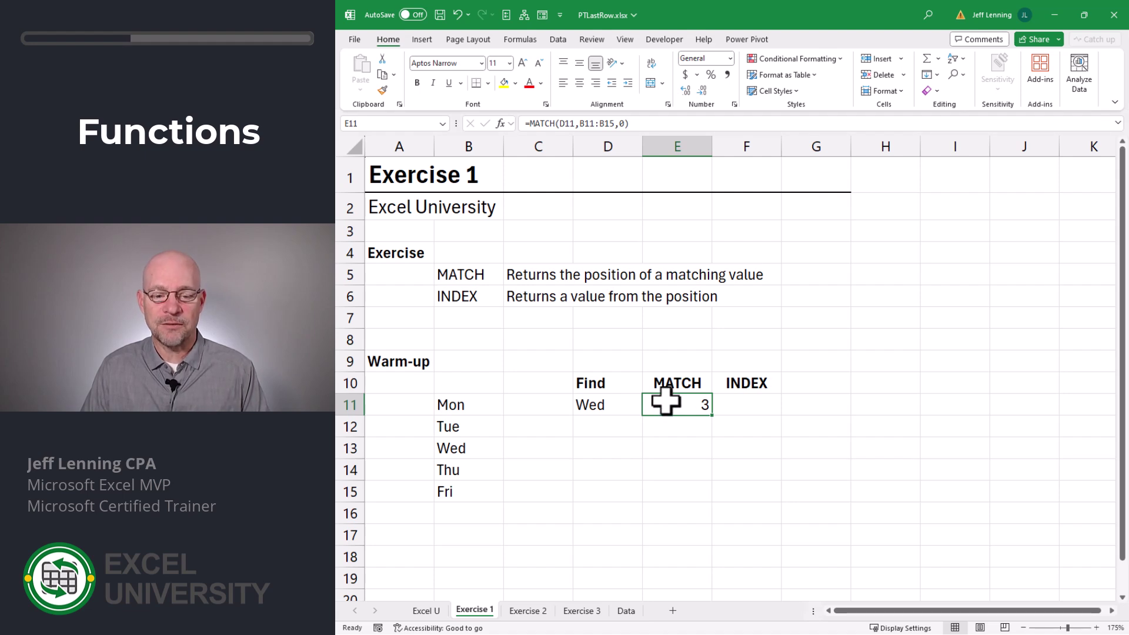
{"action": "left_click", "coordinate": [608, 403]}
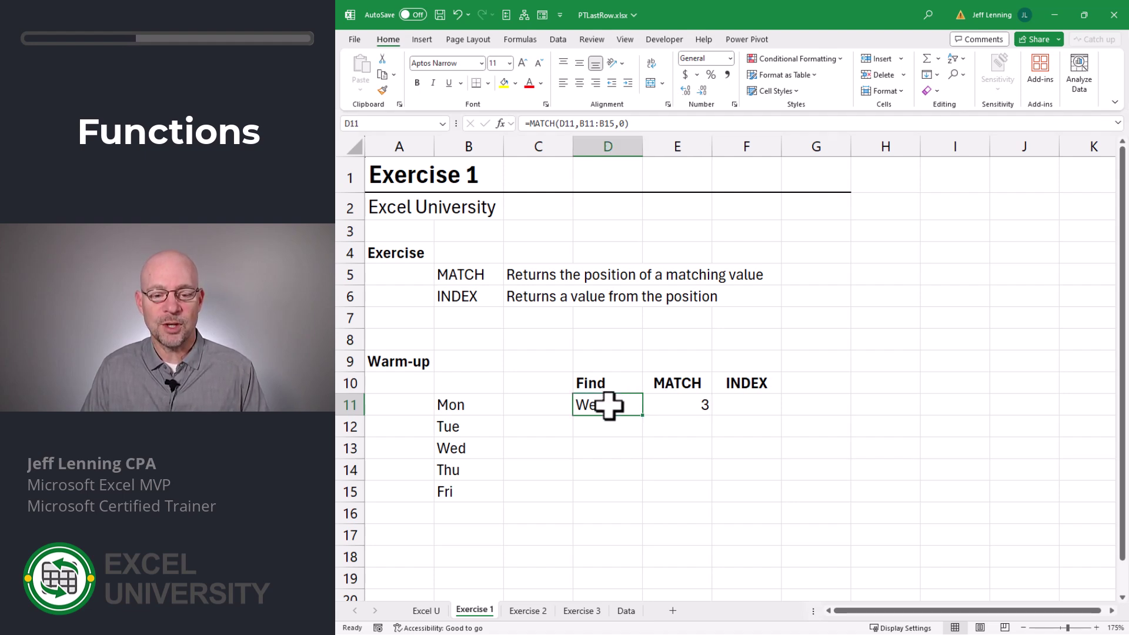
{"action": "left_click", "coordinate": [676, 404]}
{"action": "left_click_drag", "start_coordinate": [470, 403], "coordinate": [468, 485]}
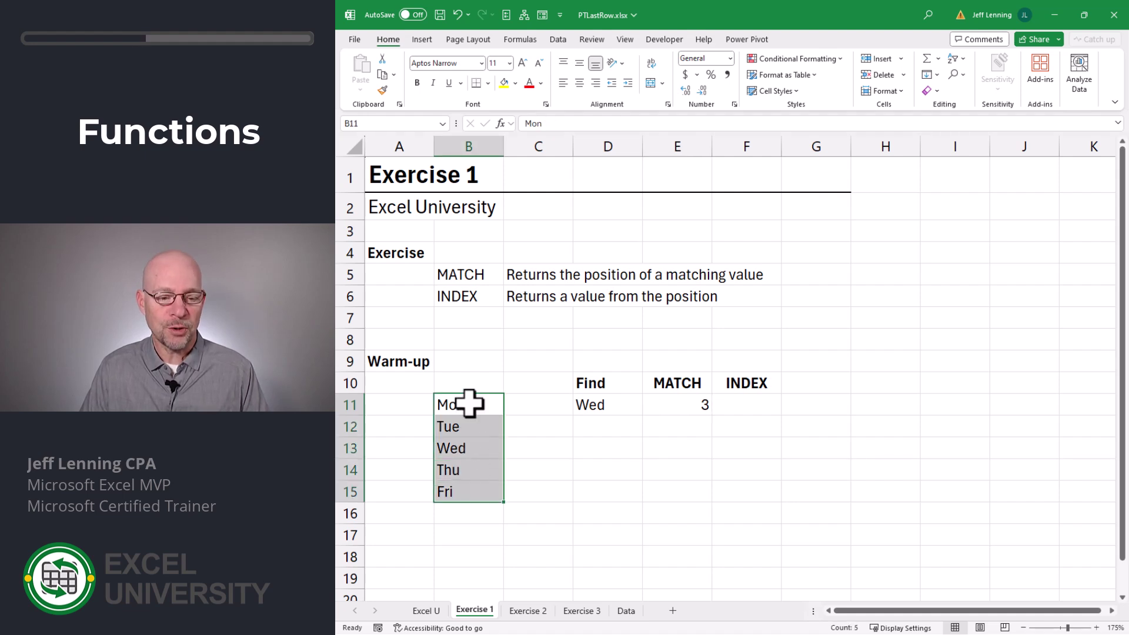
Try Mon, Tue, then Fri as the Find value in D11, leaving Fri
{"action": "left_click", "coordinate": [614, 406]}
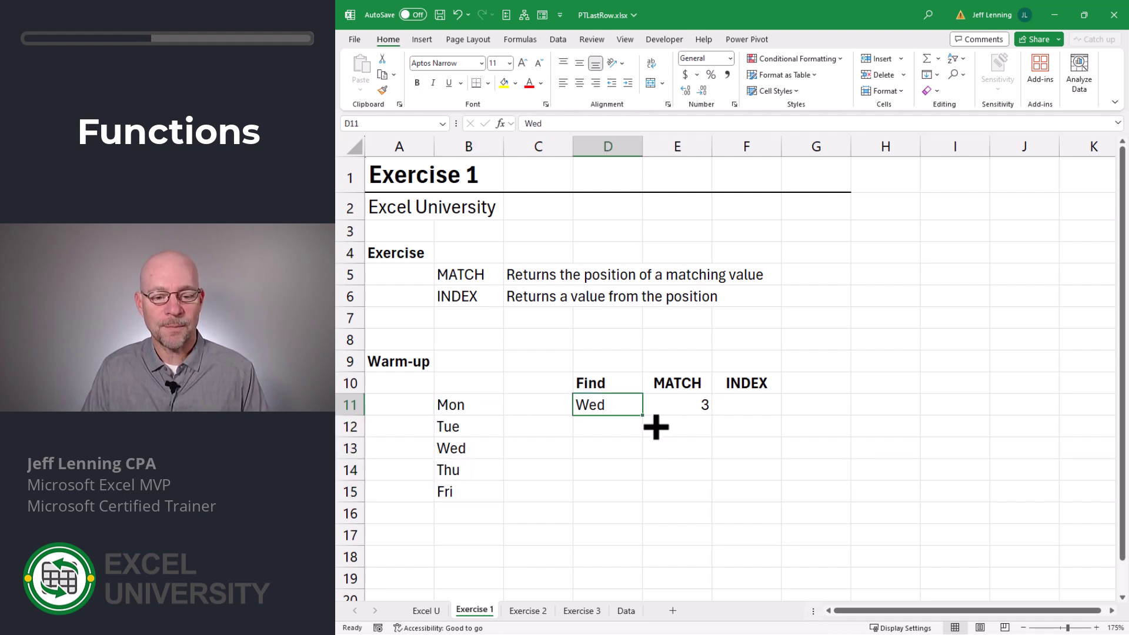
{"action": "type", "text": "Mon"}
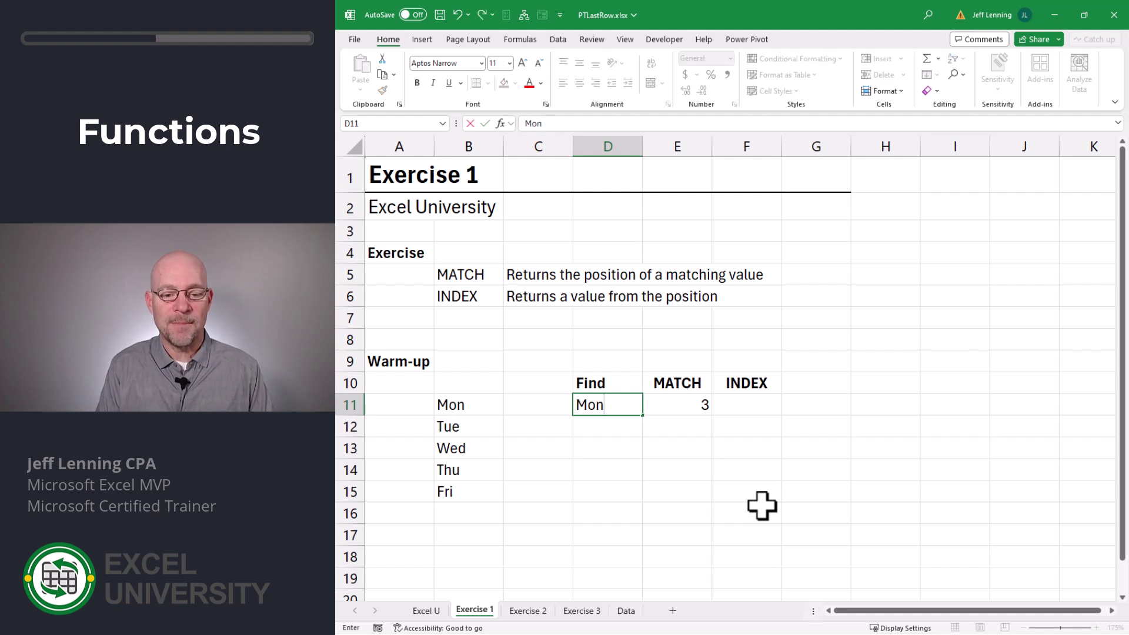
{"action": "key", "text": "Return"}
{"action": "key", "text": "Up"}
{"action": "type", "text": "Tue"}
{"action": "key", "text": "Return"}
{"action": "key", "text": "Up"}
{"action": "type", "text": "Fri"}
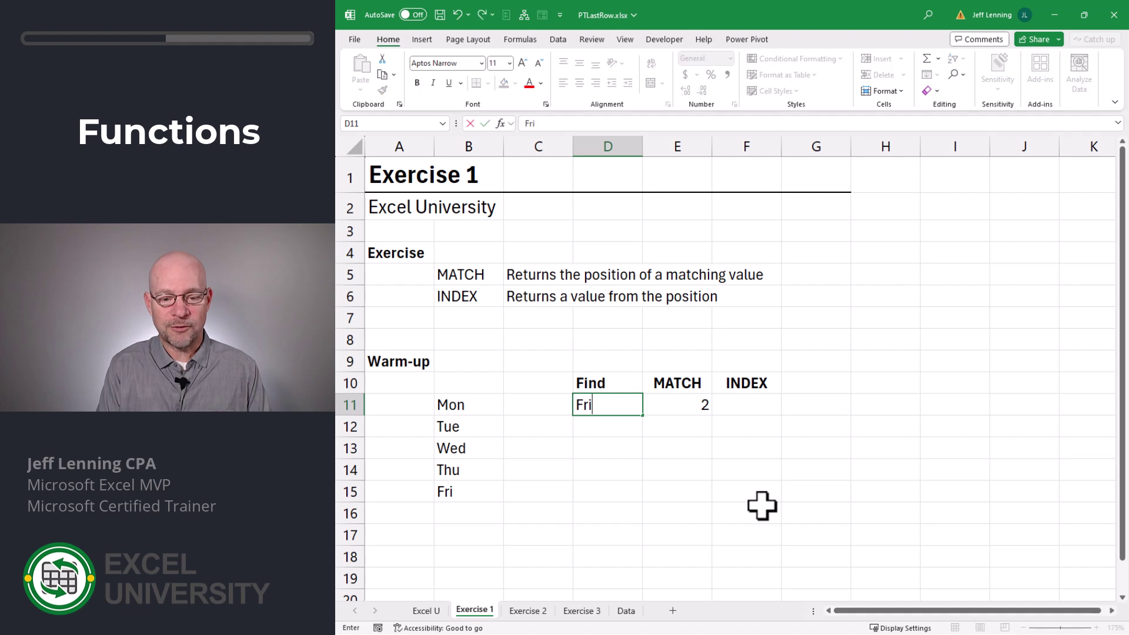
{"action": "key", "text": "Return"}
Show the referenced cells of E11's MATCH formula, now returning 5
{"action": "left_click", "coordinate": [682, 406]}
{"action": "key", "text": "F2"}
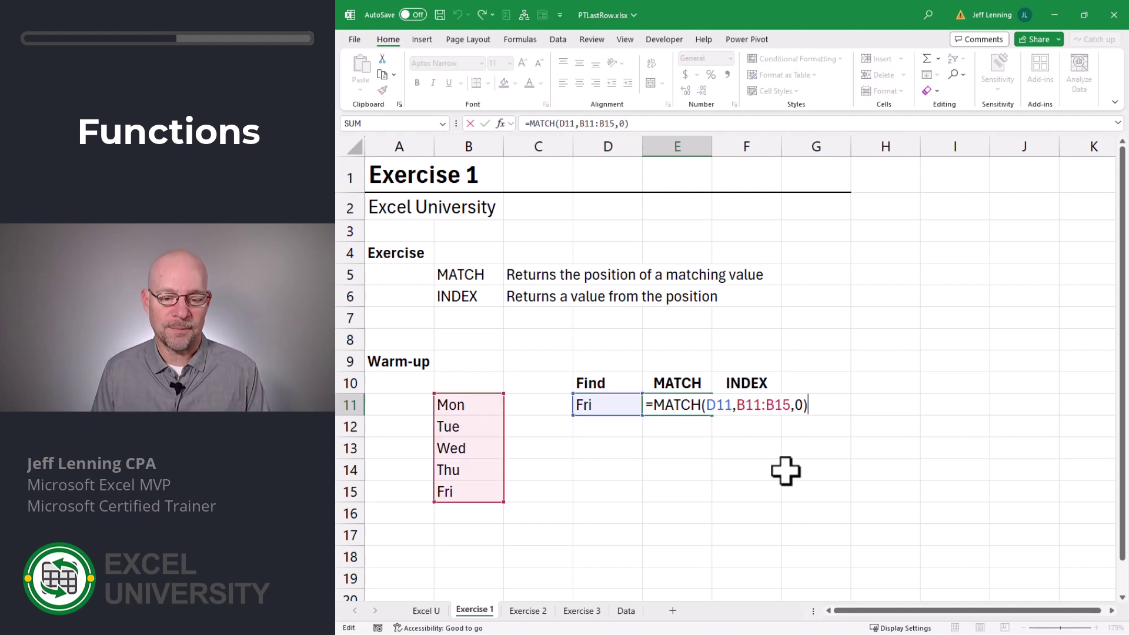
{"action": "key", "text": "Tab"}
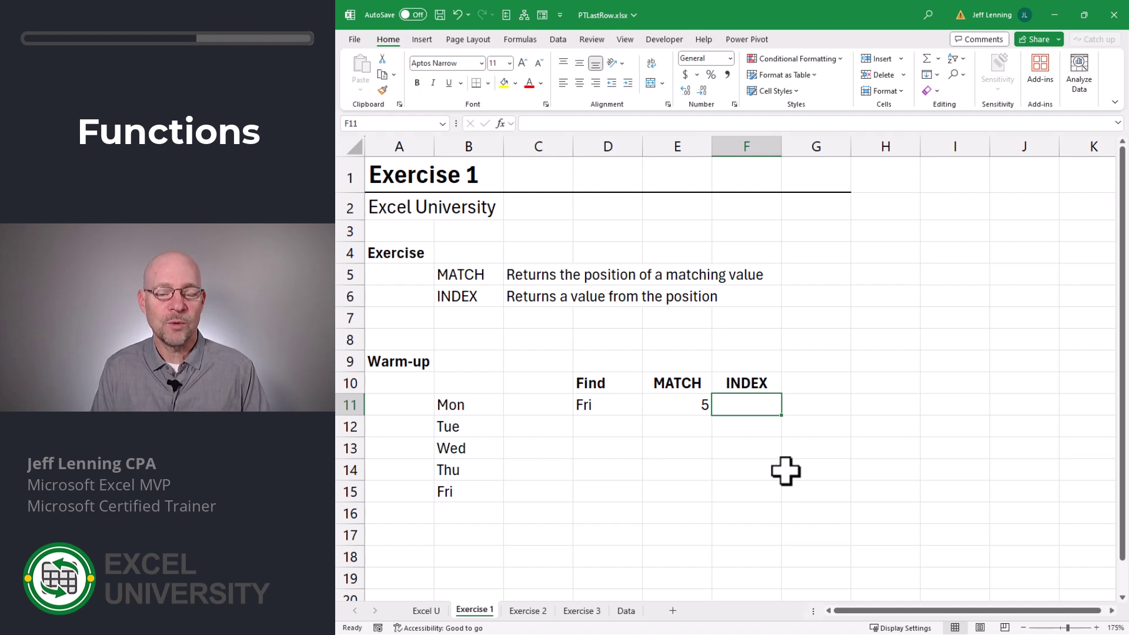
Enter =INDEX(B11:B15,E11) in F11 to return the matched weekday, Fri
{"action": "type", "text": "=ind"}
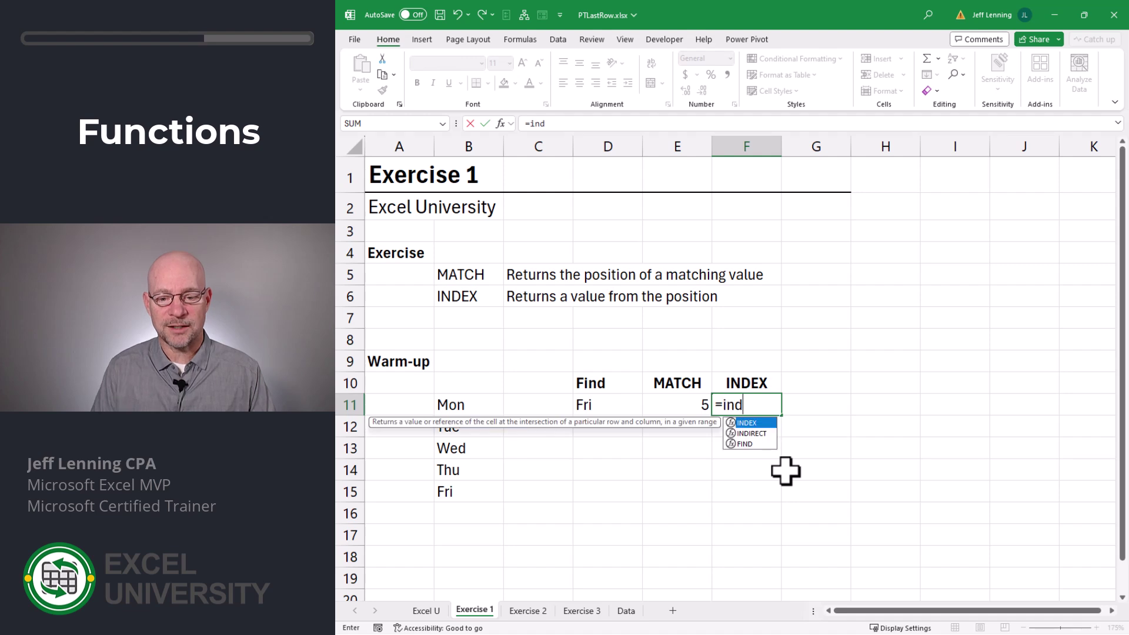
{"action": "key", "text": "Tab"}
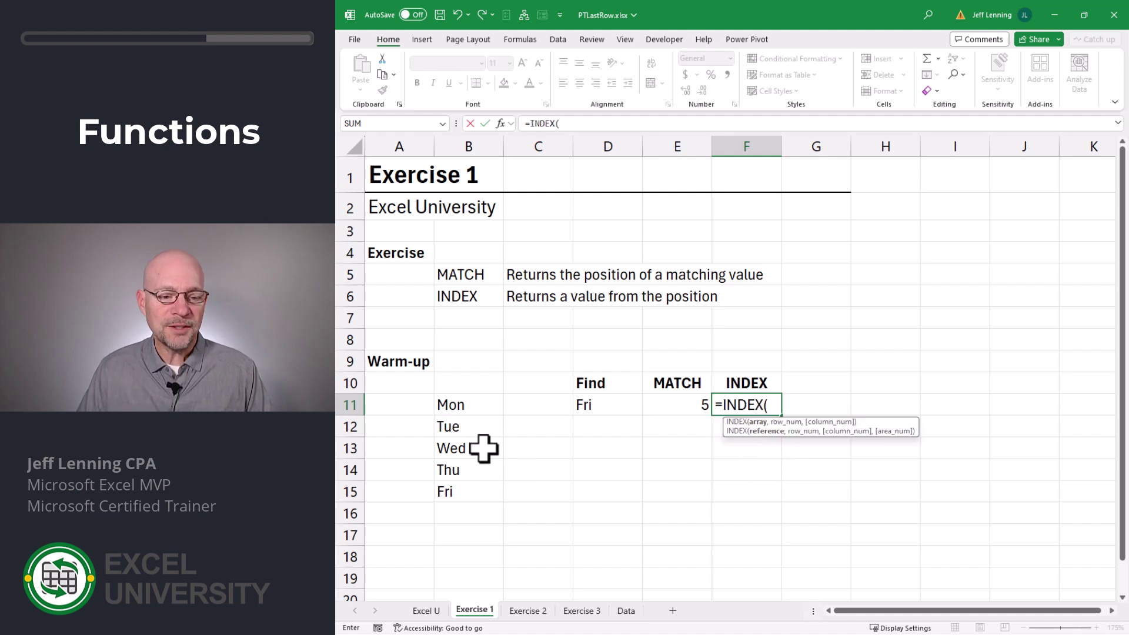
{"action": "left_click_drag", "start_coordinate": [477, 402], "coordinate": [477, 487]}
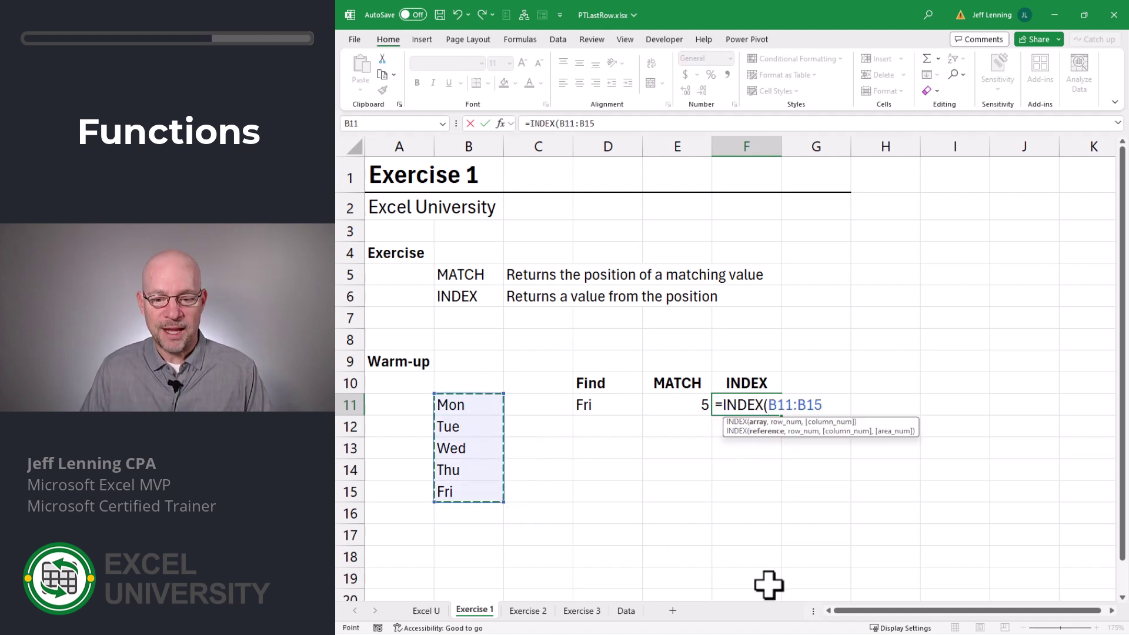
{"action": "type", "text": ","}
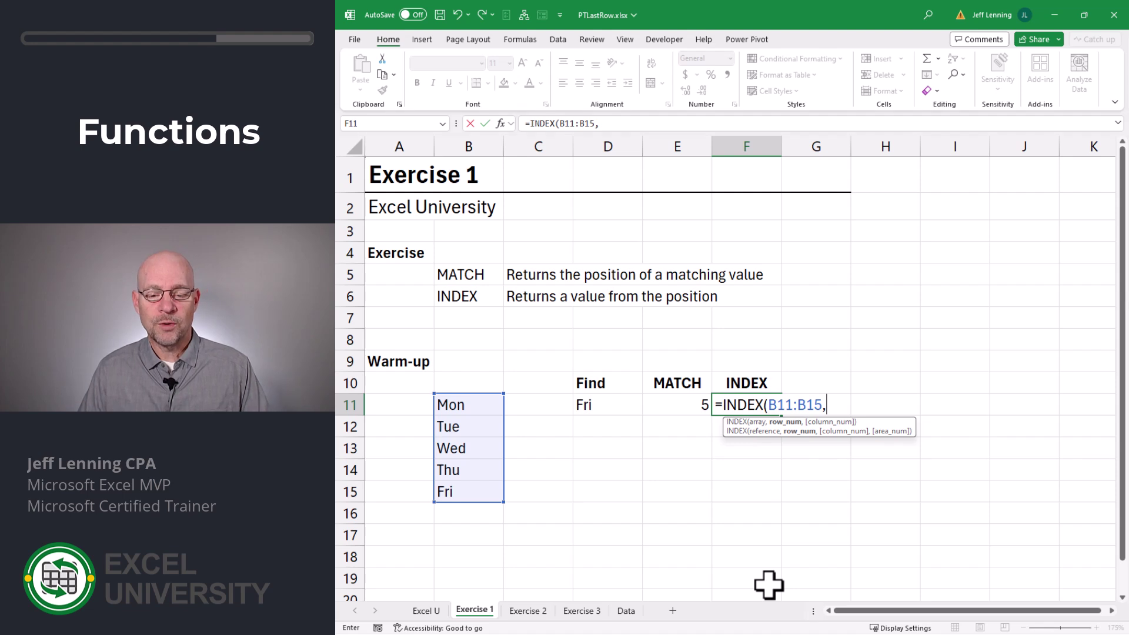
{"action": "left_click", "coordinate": [663, 403]}
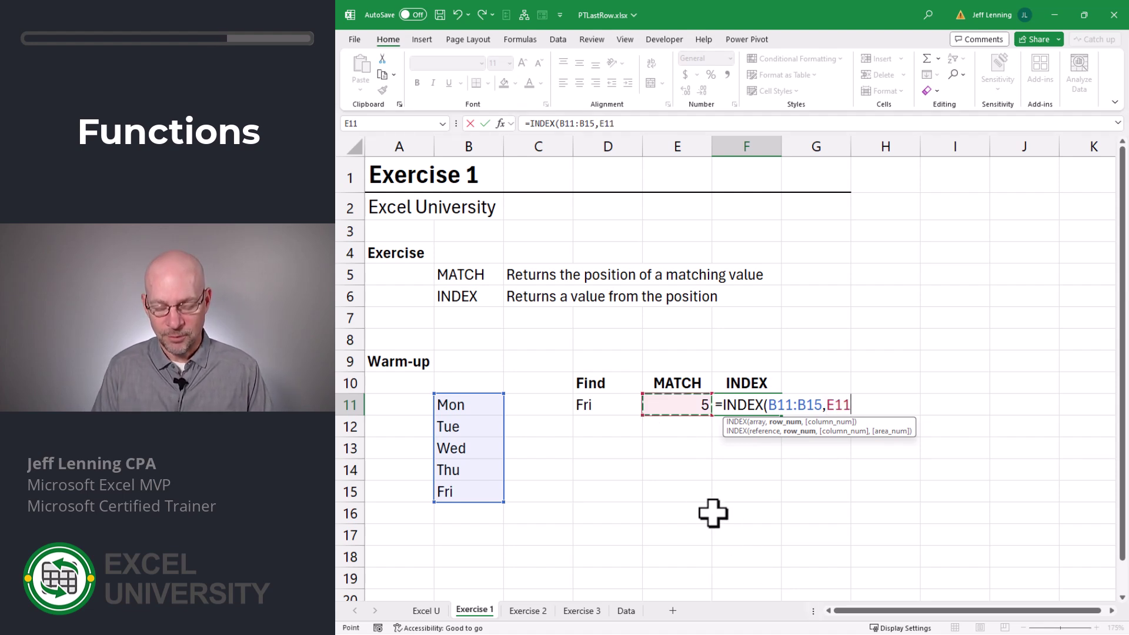
{"action": "type", "text": ")"}
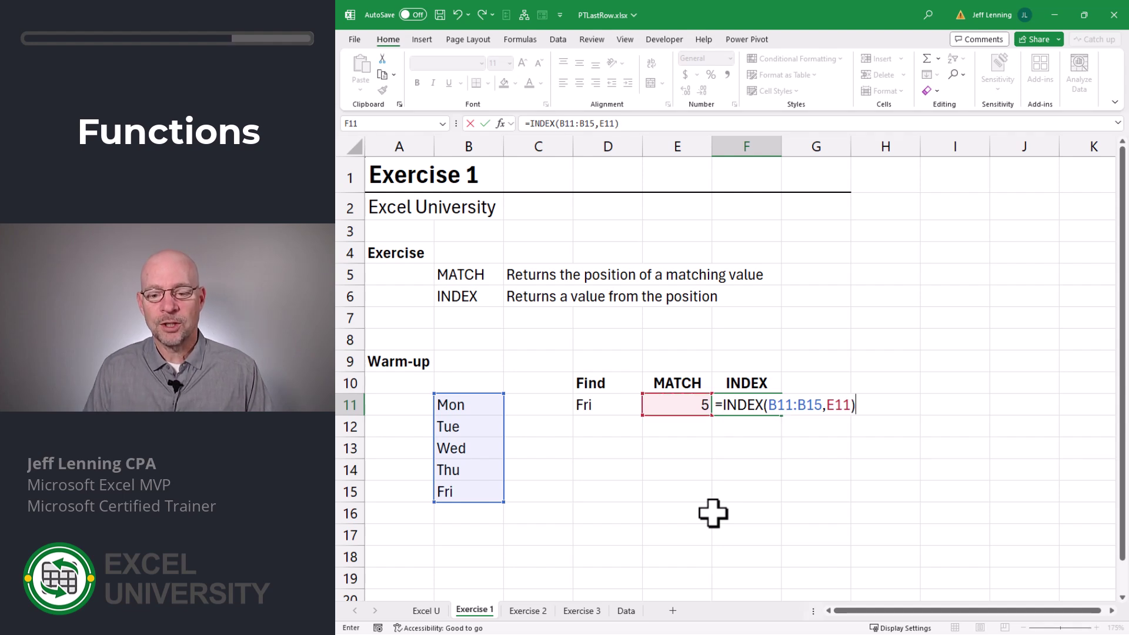
{"action": "key", "text": "Return"}
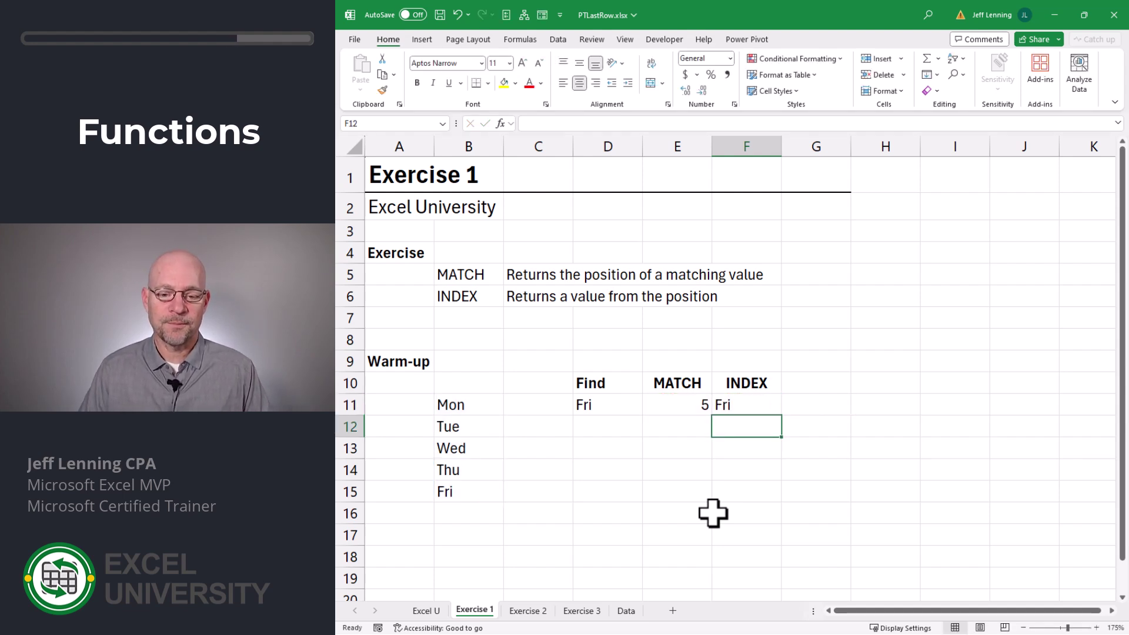
Review F11's INDEX formula, then change the Find day in D11 to Mon
{"action": "left_click", "coordinate": [732, 405]}
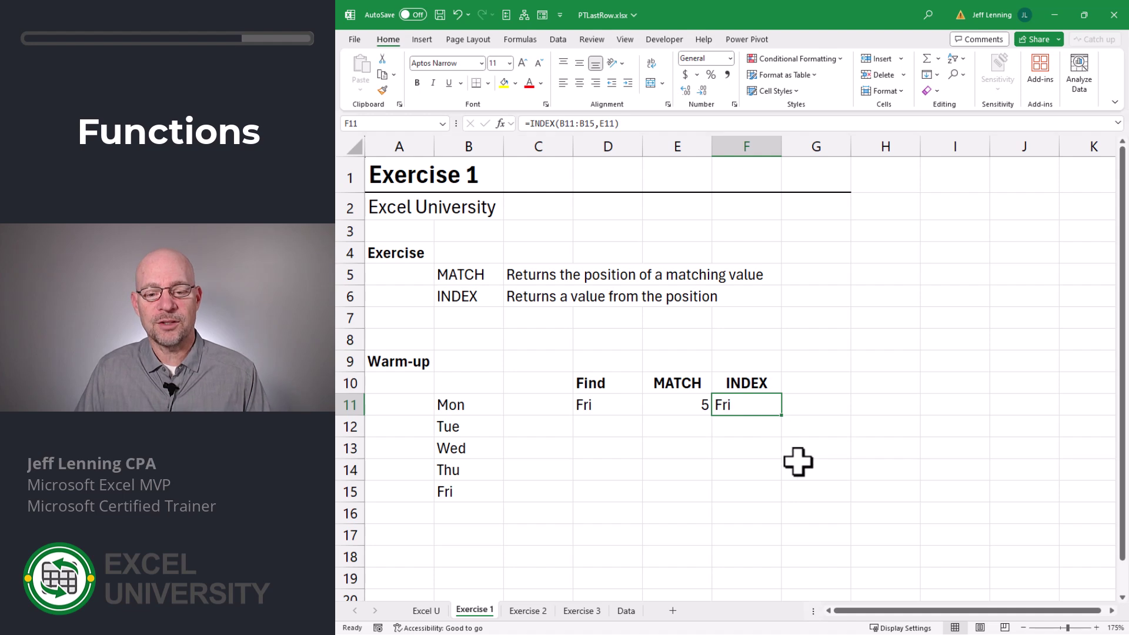
{"action": "key", "text": "F2"}
{"action": "key", "text": "Escape"}
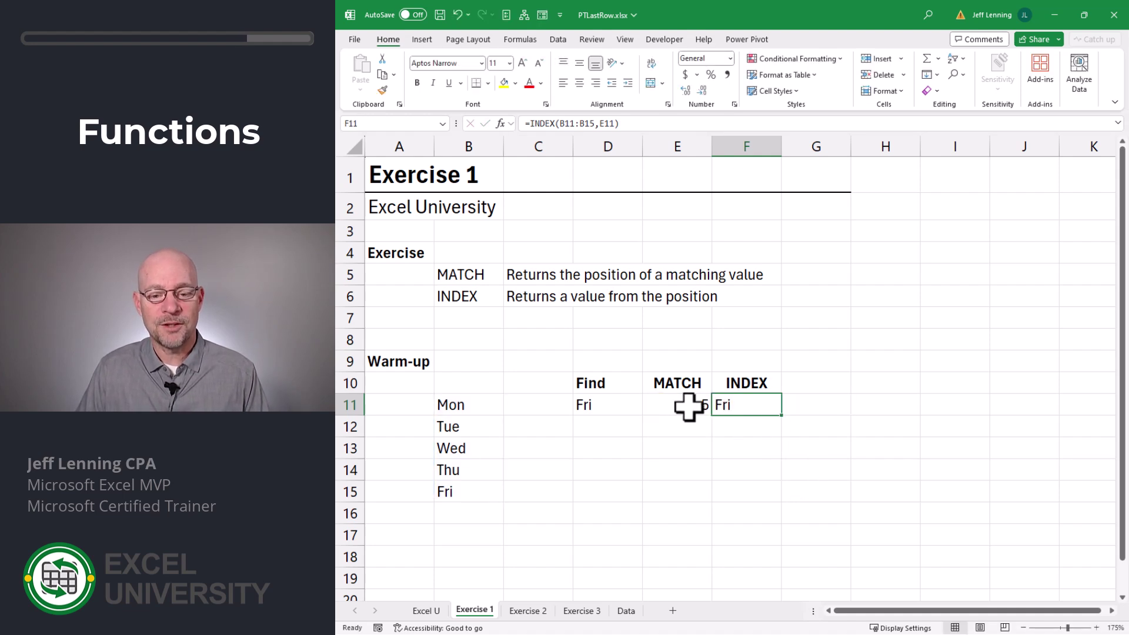
{"action": "left_click", "coordinate": [594, 404]}
{"action": "type", "text": "Mon"}
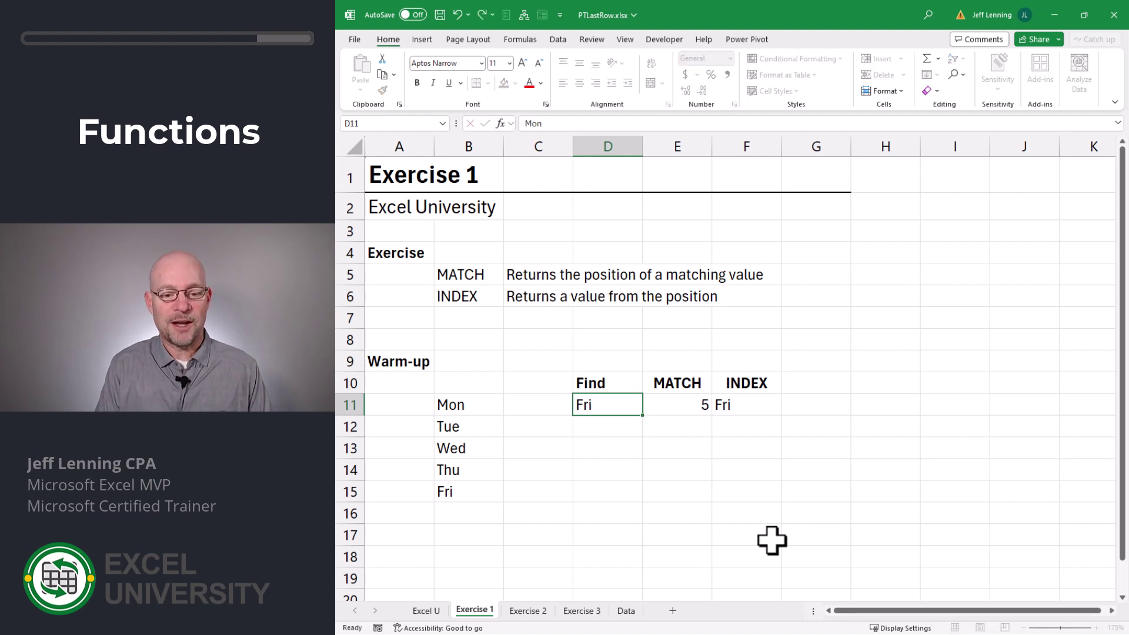
{"action": "key", "text": "Return"}
Check the MATCH result and review F11's INDEX references, now returning Mon
{"action": "left_click", "coordinate": [676, 405]}
{"action": "left_click", "coordinate": [598, 403]}
{"action": "left_click_drag", "start_coordinate": [473, 406], "coordinate": [470, 492]}
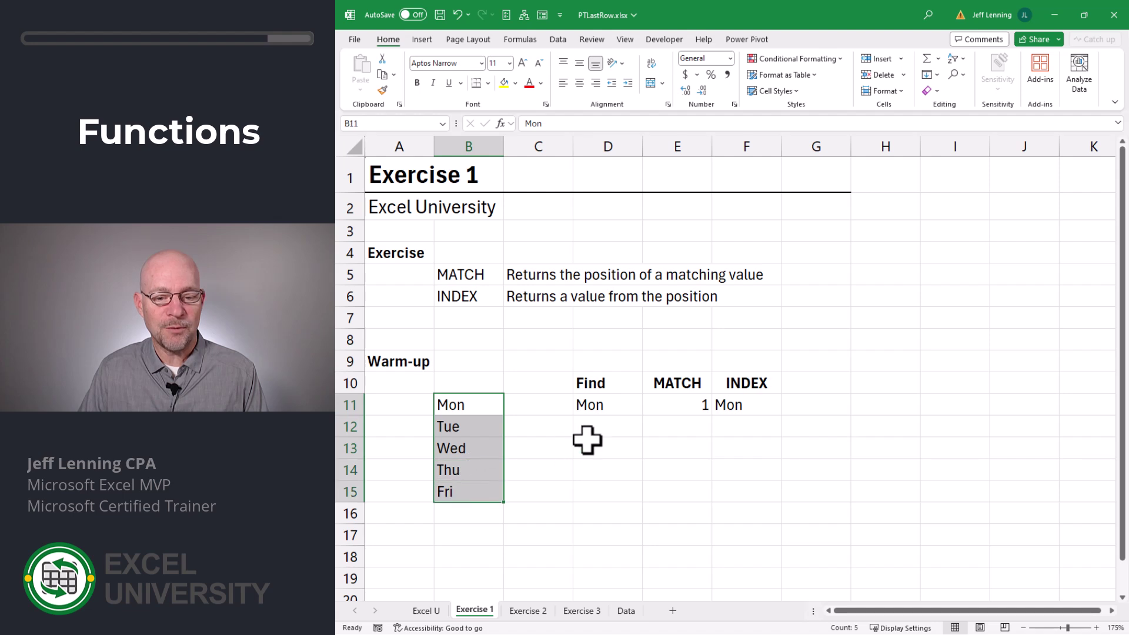
{"action": "left_click", "coordinate": [669, 404]}
{"action": "double_click", "coordinate": [739, 411]}
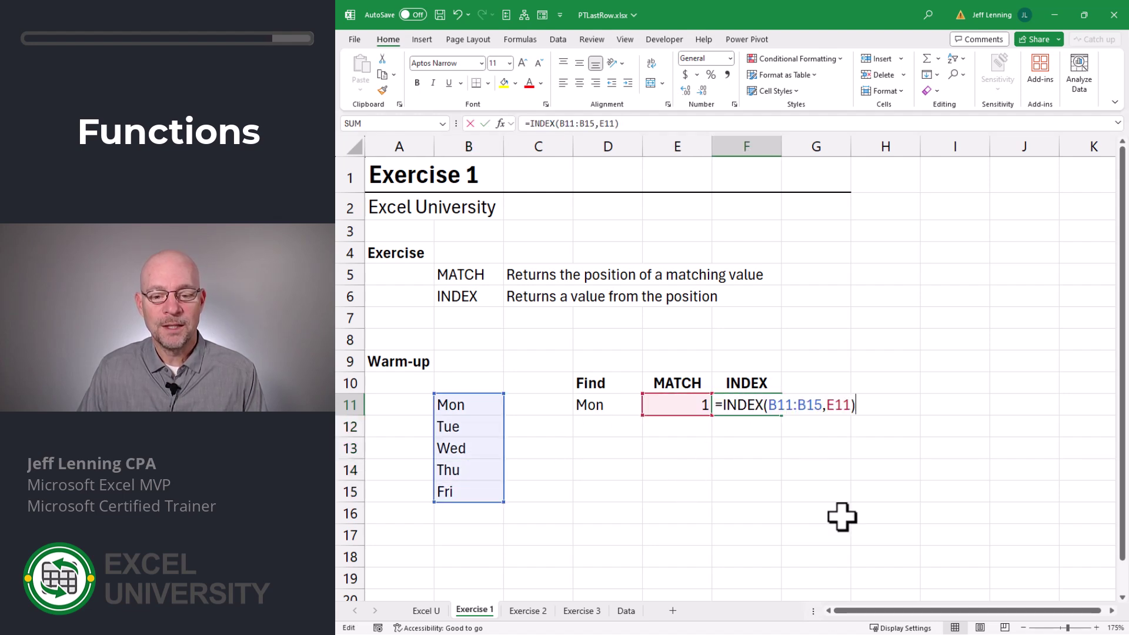
{"action": "key", "text": "Escape"}
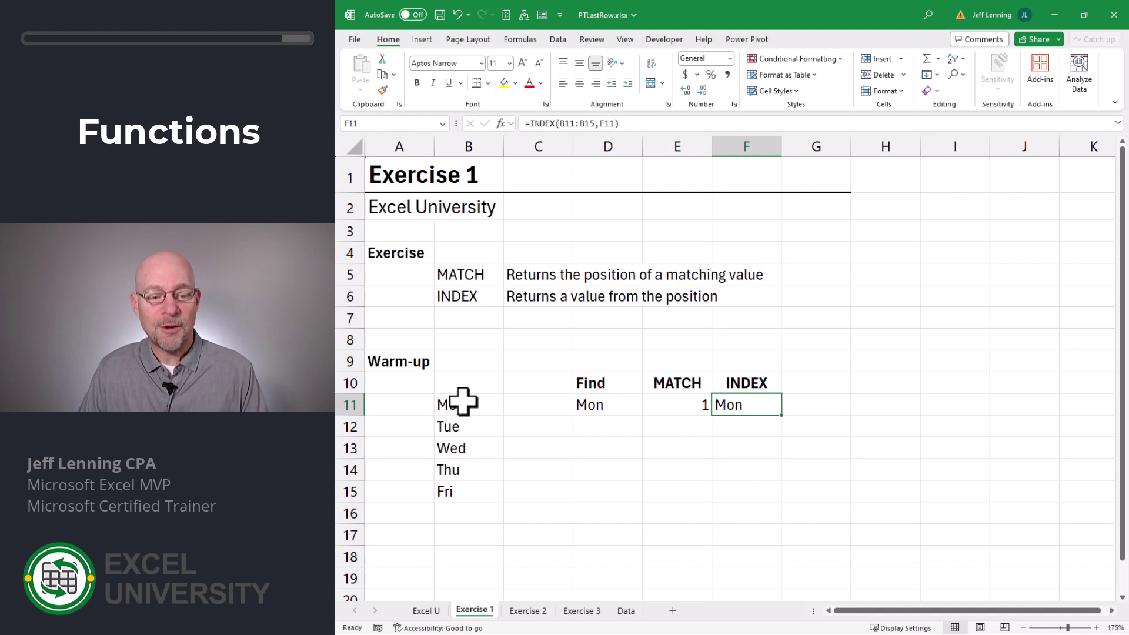
{"action": "key", "text": "F2"}
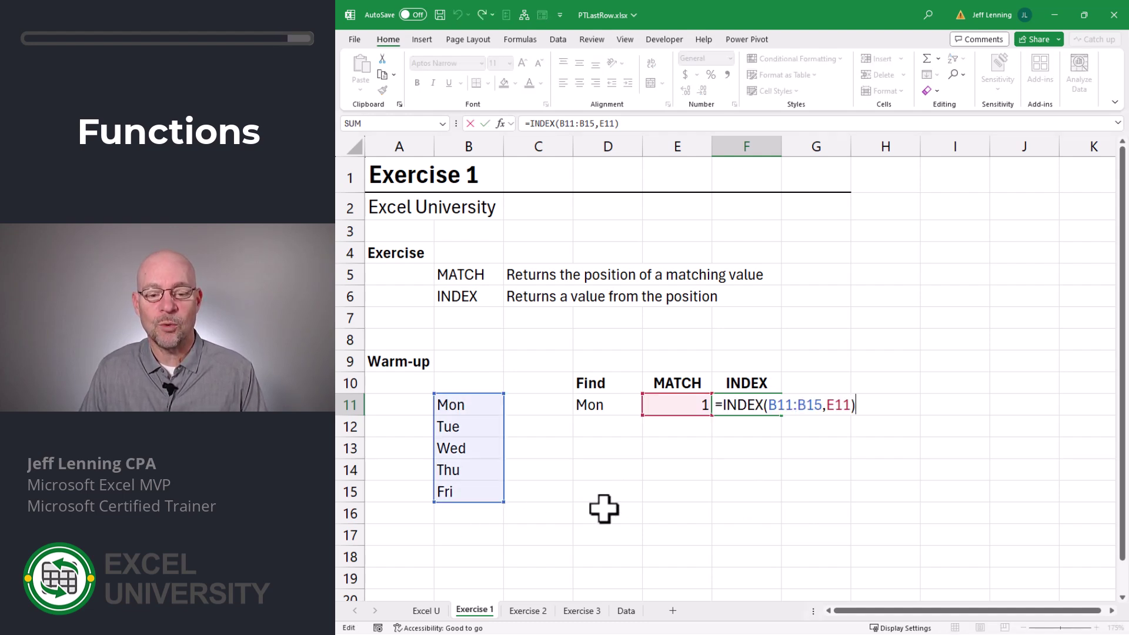
{"action": "key", "text": "ctrl+Return"}
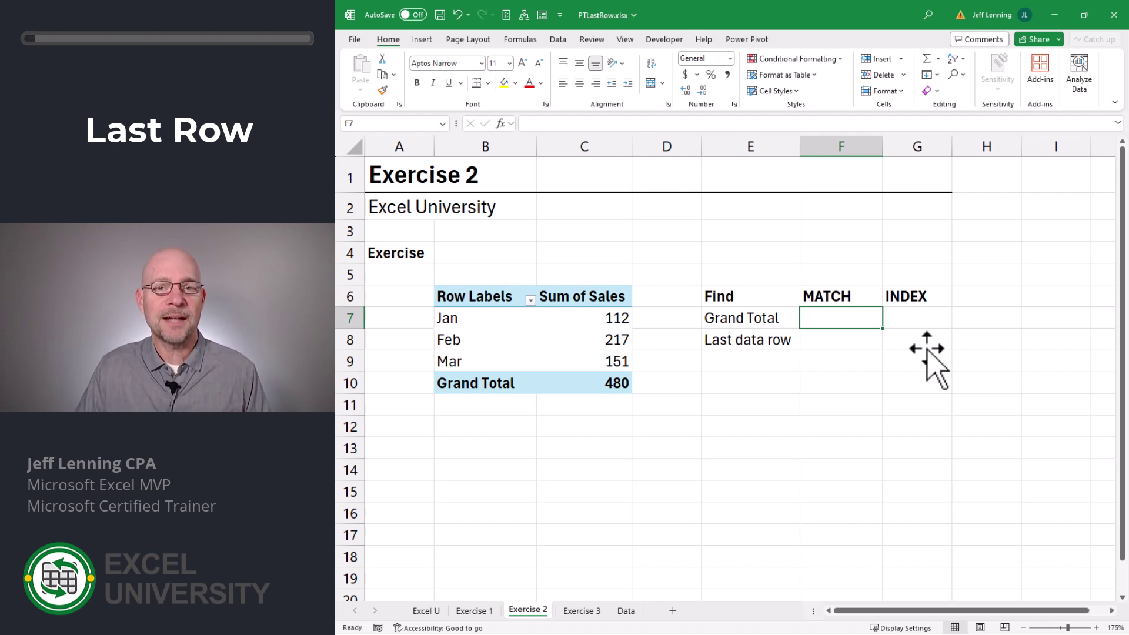
Select the Grand Total lookup label on the Exercise 2 sheet
{"action": "key", "text": "Left"}
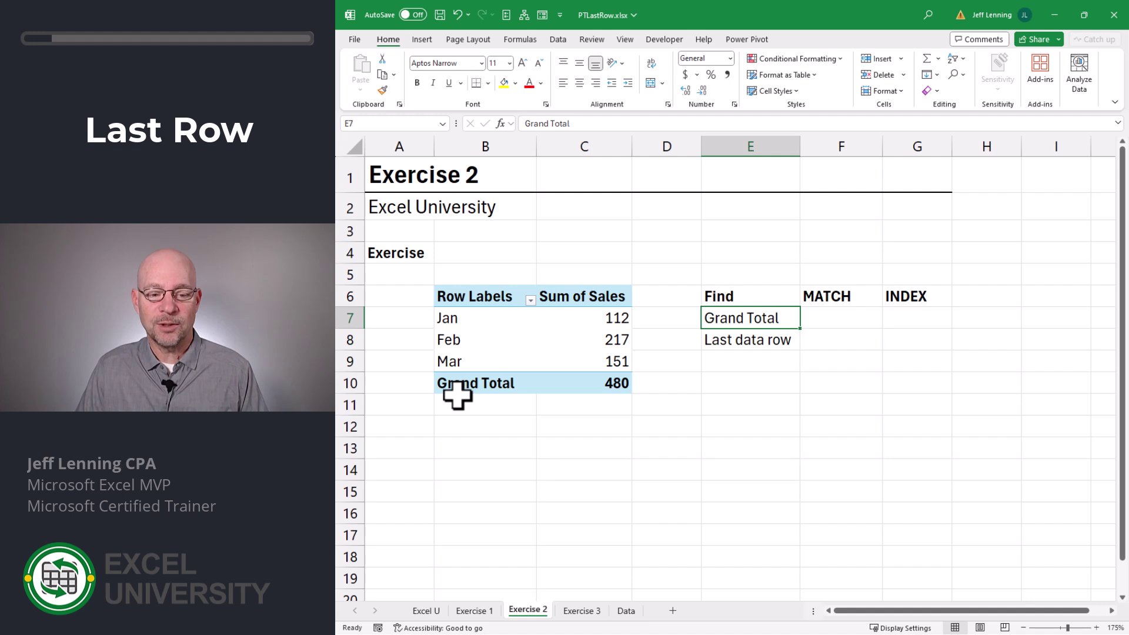
Enter =MATCH(E7,B:B,0) in F7 to locate Grand Total at row 10
{"action": "left_click", "coordinate": [821, 315]}
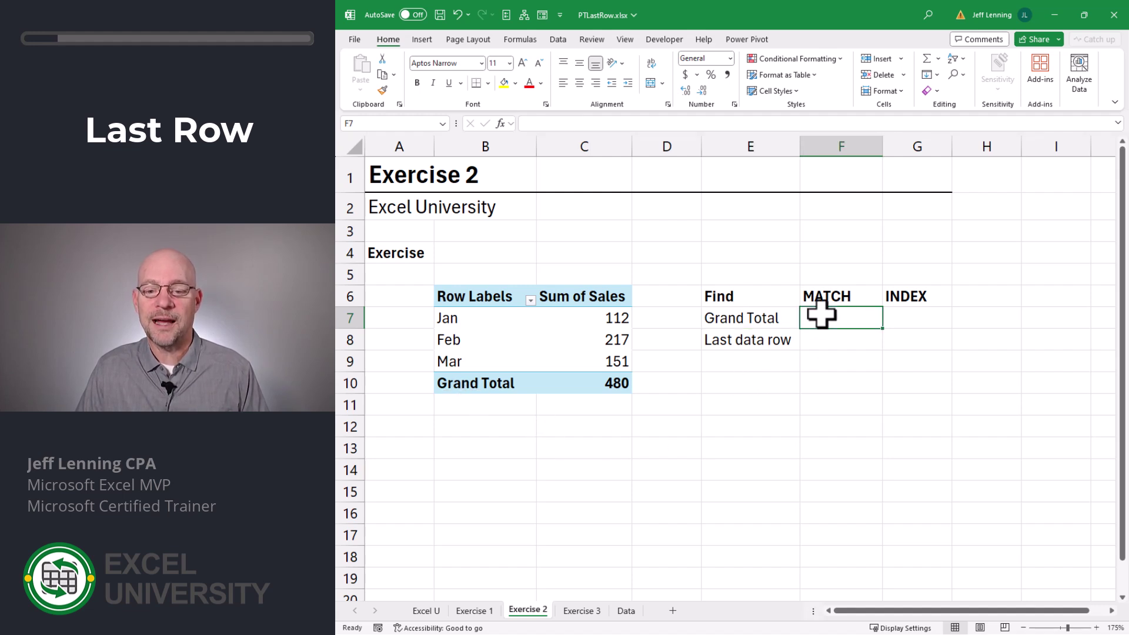
{"action": "left_click", "coordinate": [761, 317]}
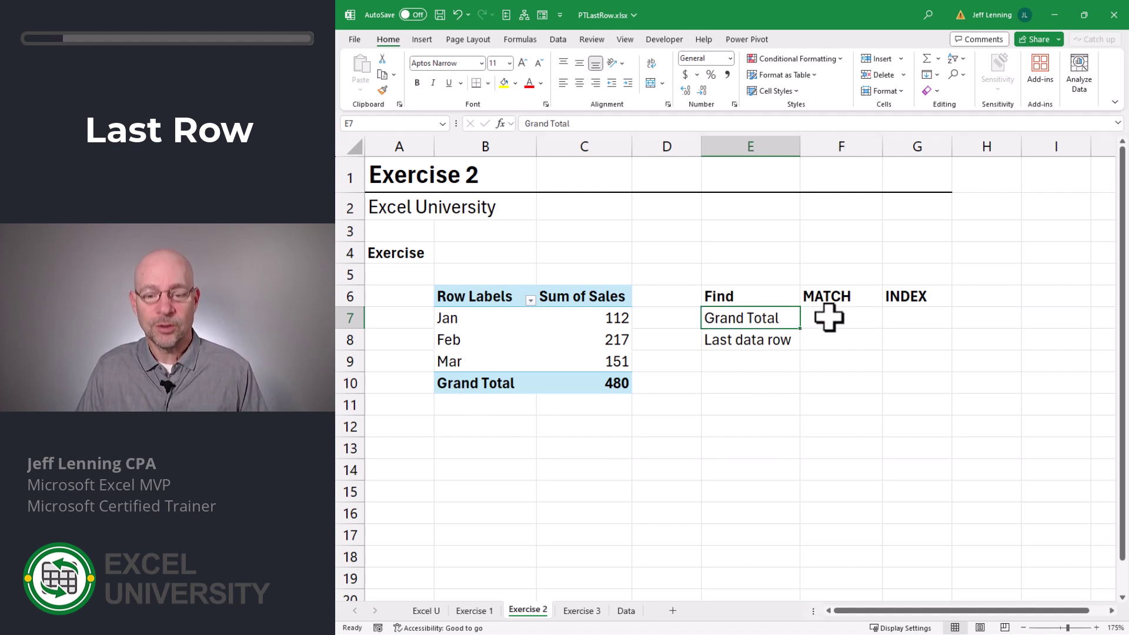
{"action": "left_click", "coordinate": [829, 317]}
{"action": "type", "text": "=mat"}
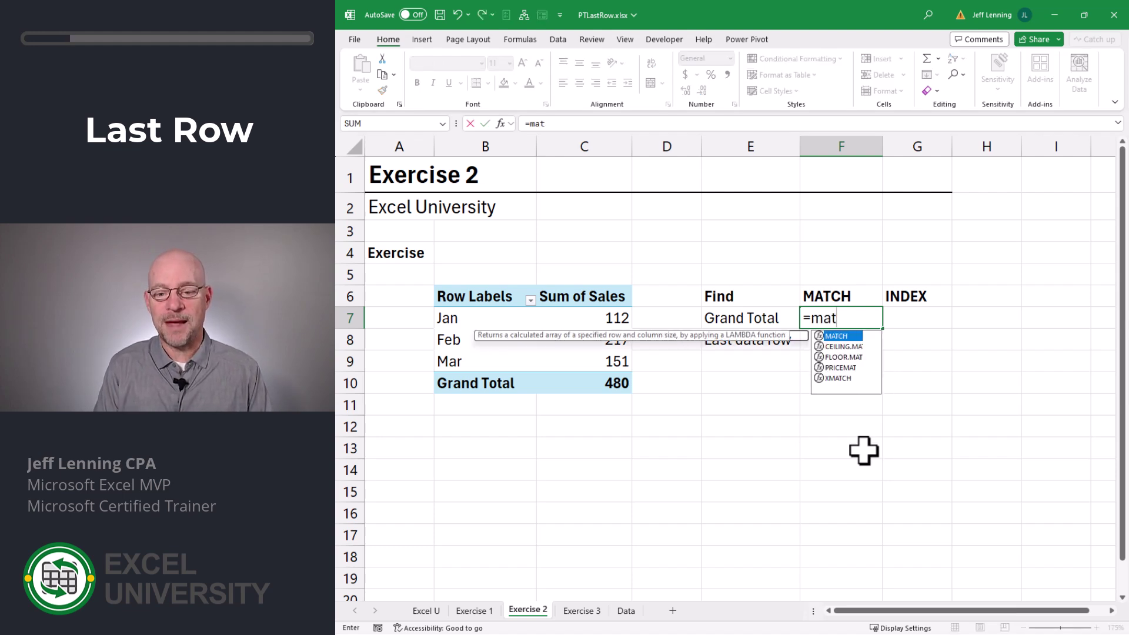
{"action": "key", "text": "Tab"}
{"action": "left_click", "coordinate": [727, 317]}
{"action": "type", "text": ","}
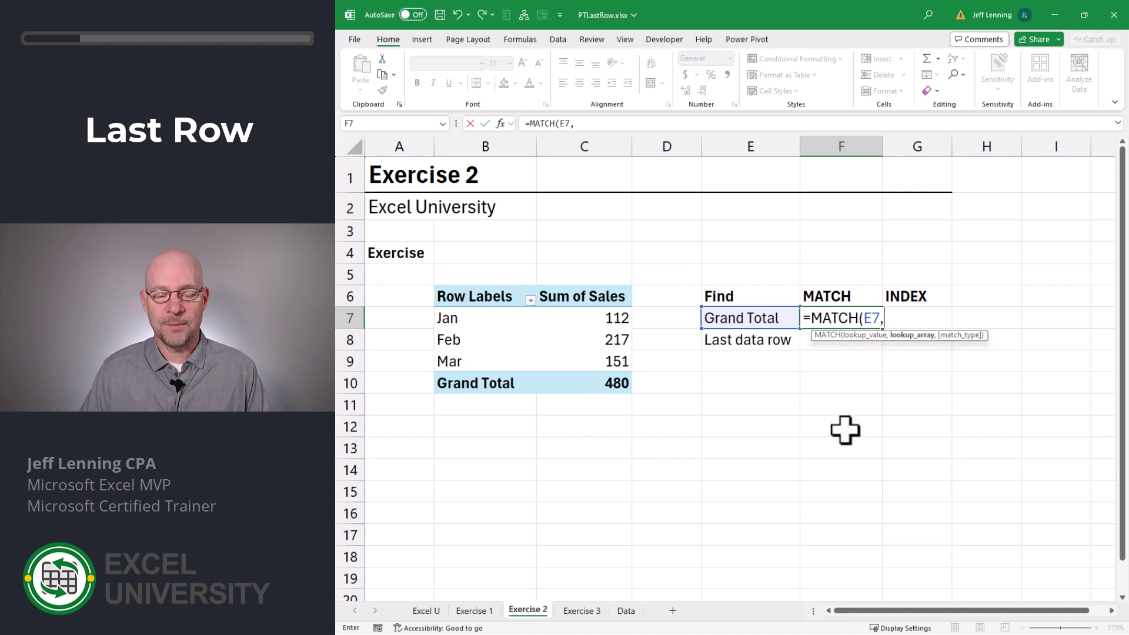
{"action": "left_click", "coordinate": [511, 144]}
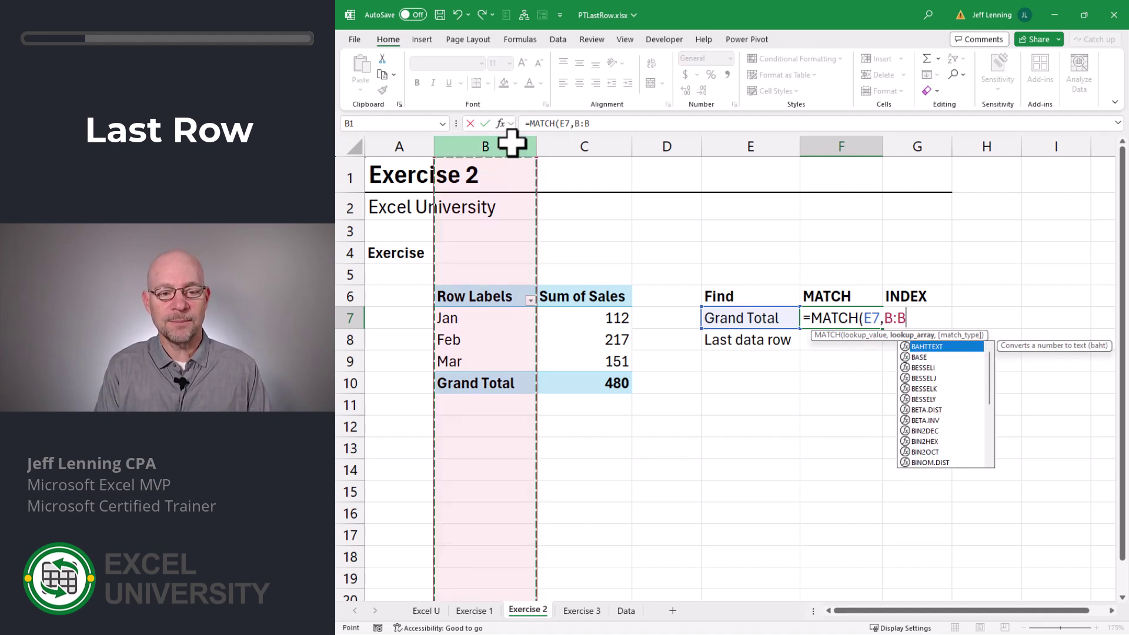
{"action": "type", "text": ",0)"}
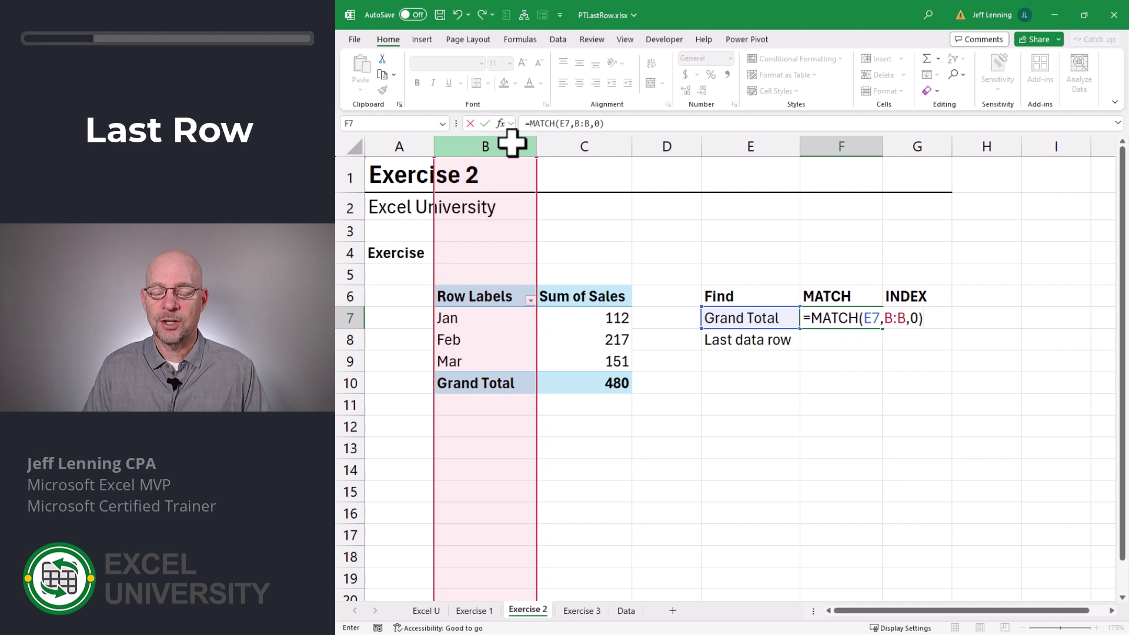
{"action": "key", "text": "Return"}
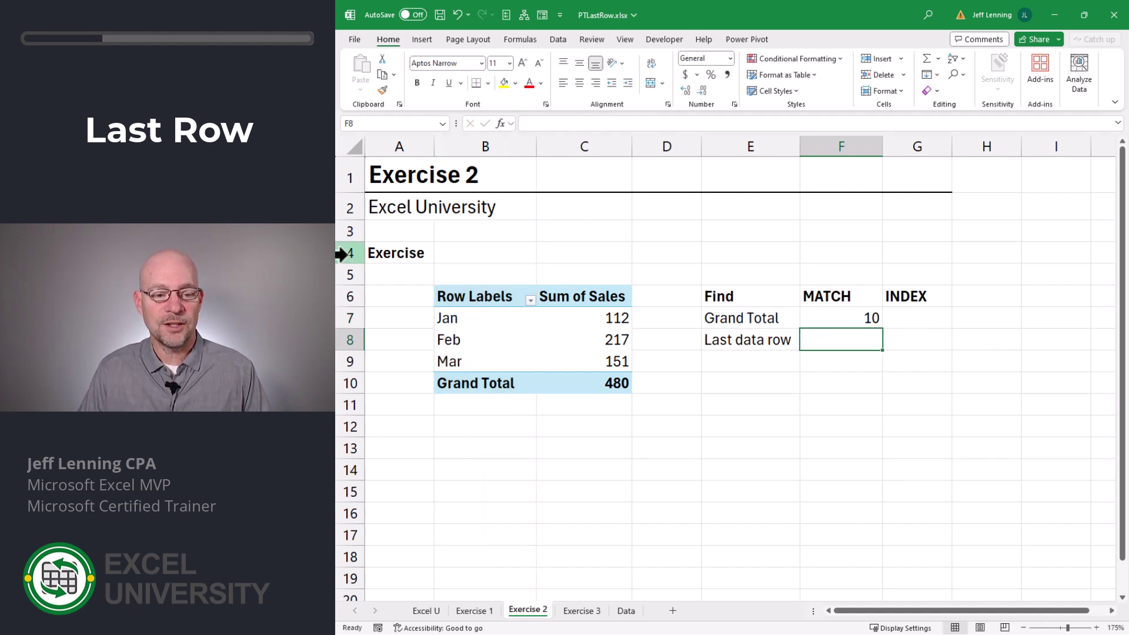
Enter =INDEX(C:C,F7) in G7 to return the Grand Total sales of 480
{"action": "left_click", "coordinate": [908, 321]}
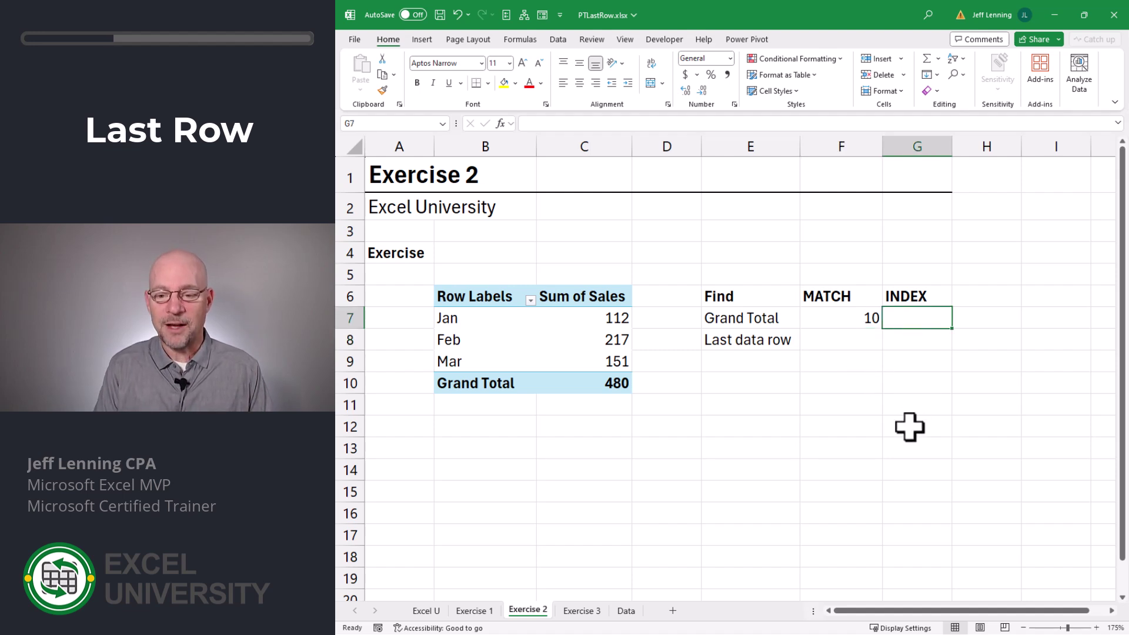
{"action": "type", "text": "=INDEX("}
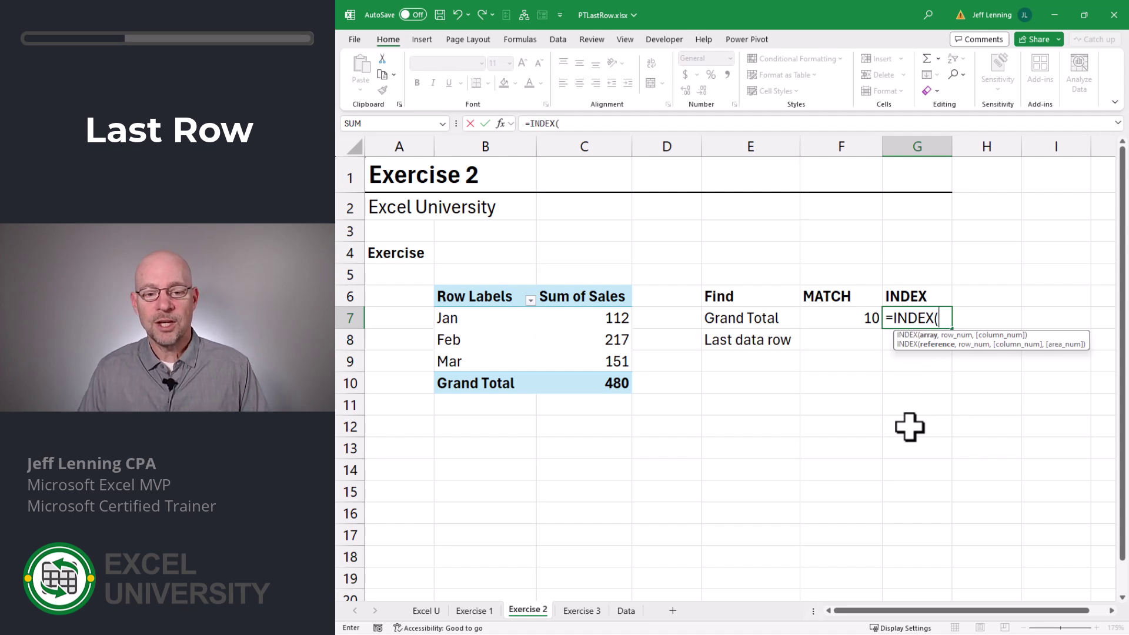
{"action": "left_click", "coordinate": [591, 145]}
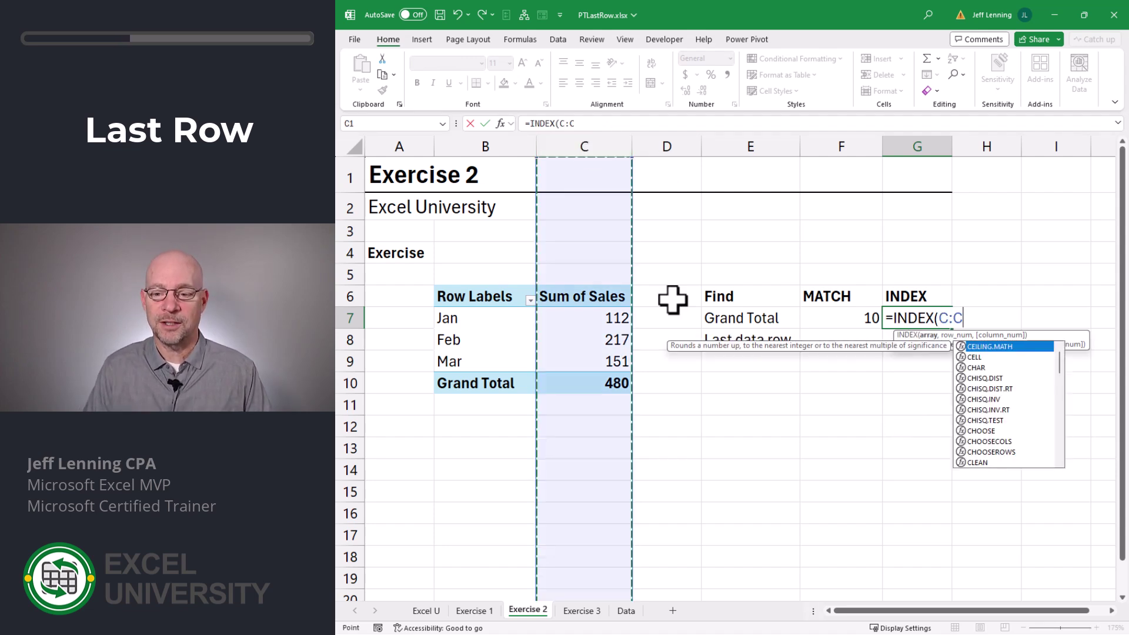
{"action": "type", "text": ","}
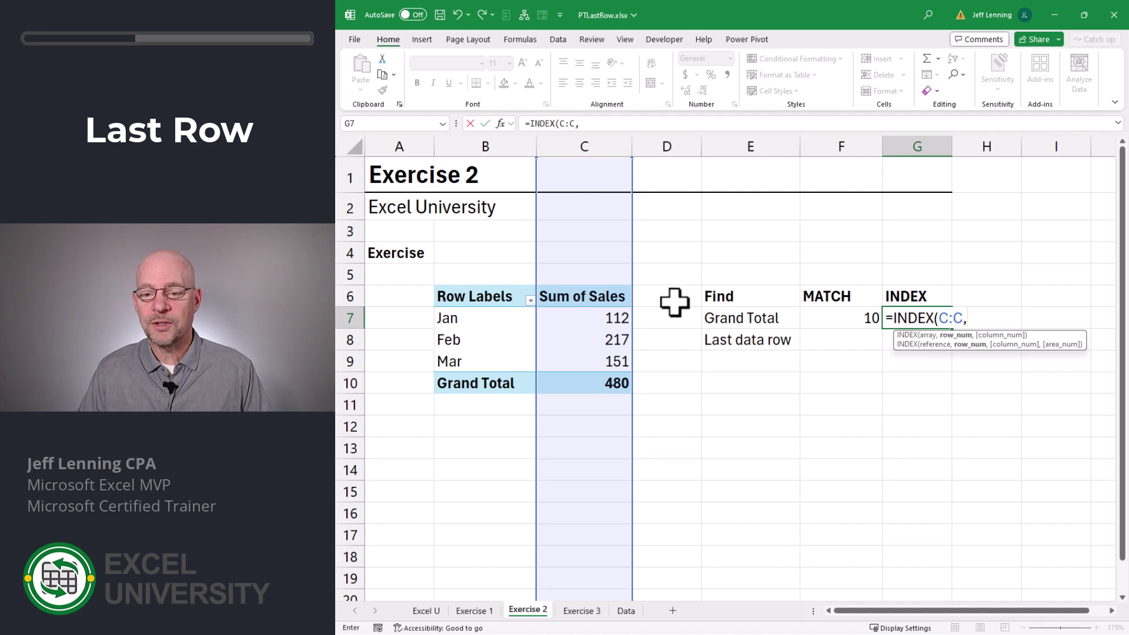
{"action": "left_click", "coordinate": [844, 315]}
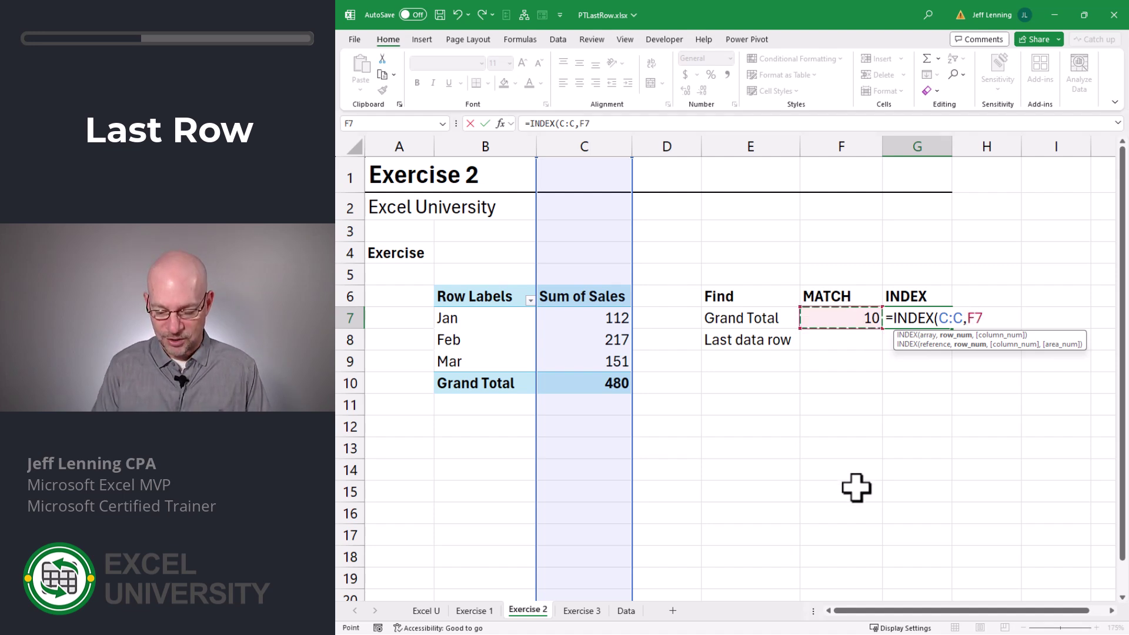
{"action": "type", "text": ")"}
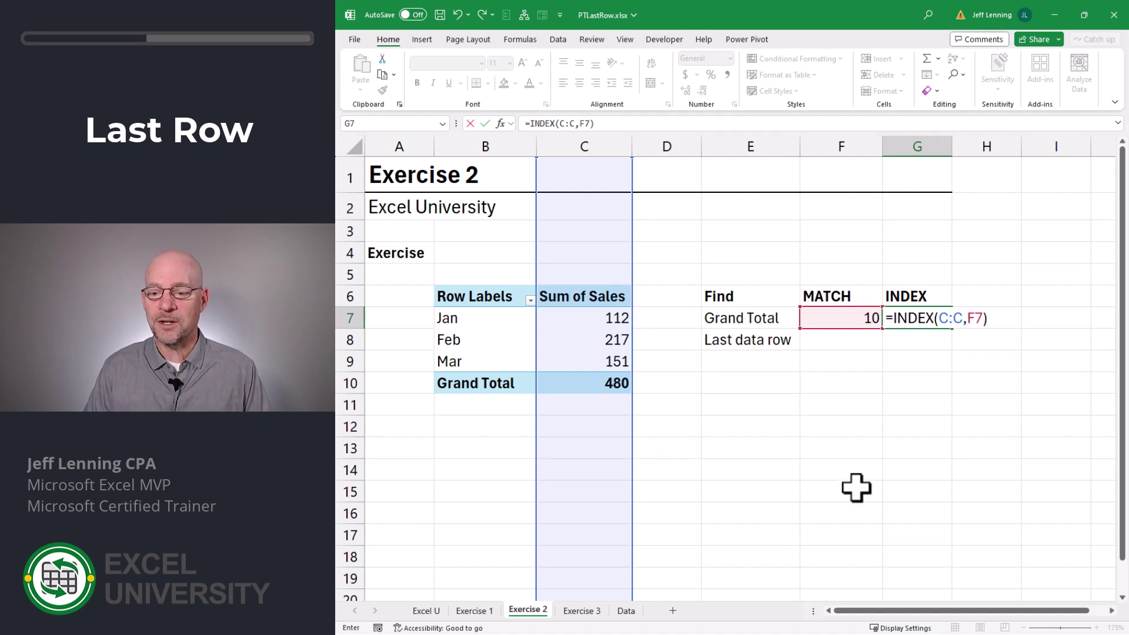
{"action": "key", "text": "Return"}
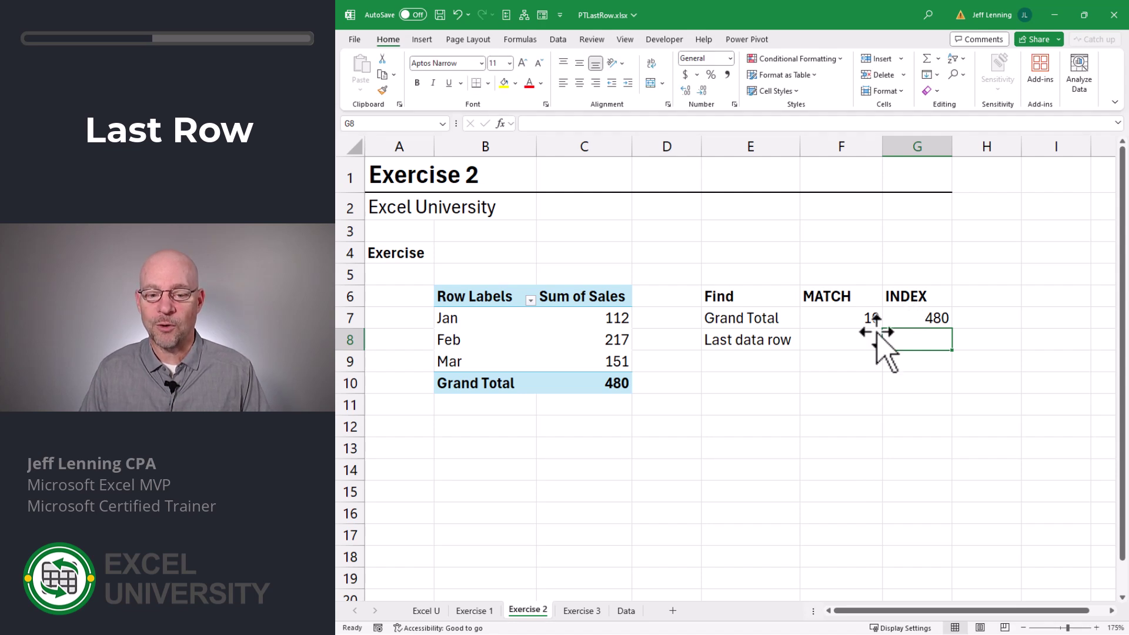
{"action": "mouse_move", "coordinate": [598, 386]}
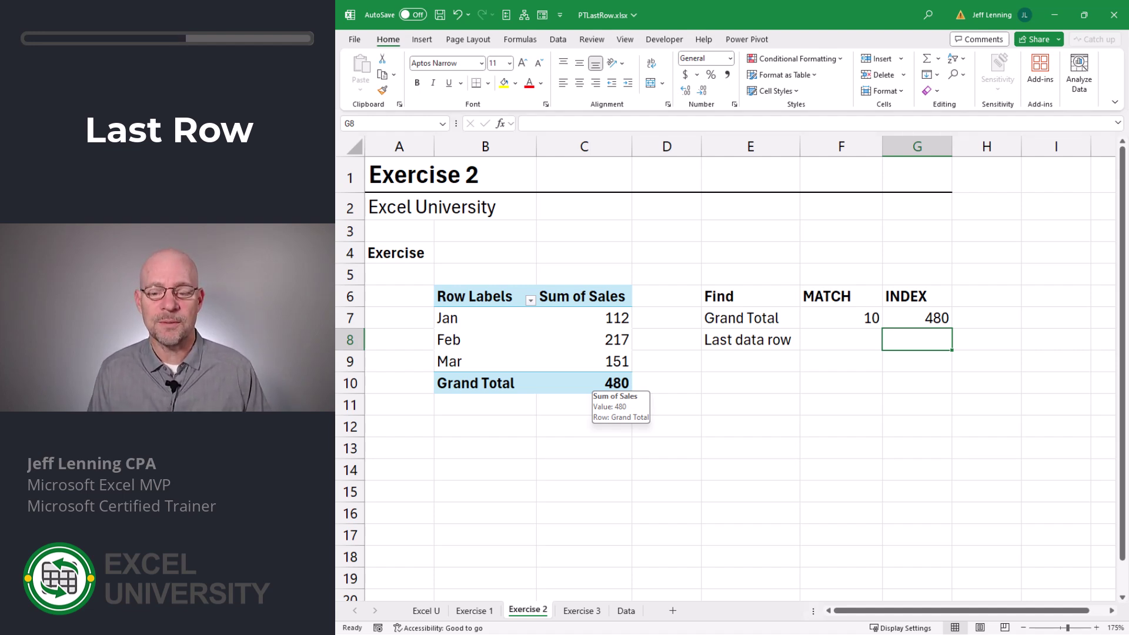
Enter =MATCH(E7,B:B,0)-1 in F8 so the last data row returns 9
{"action": "key", "text": "Left"}
{"action": "type", "text": "=MATCH("}
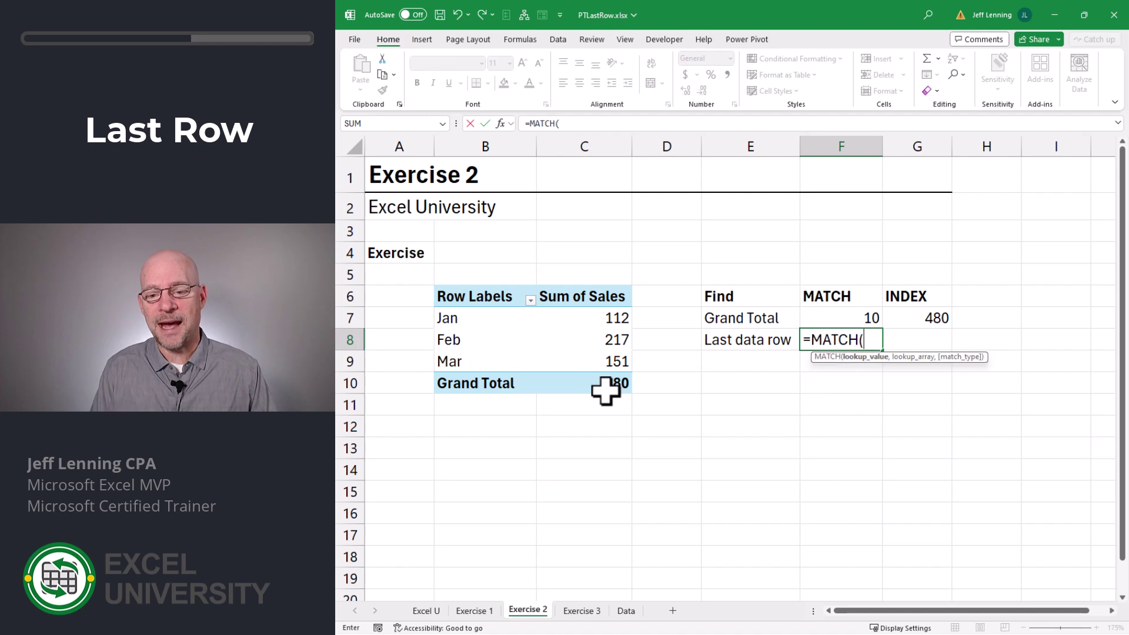
{"action": "left_click", "coordinate": [737, 319]}
{"action": "type", "text": ","}
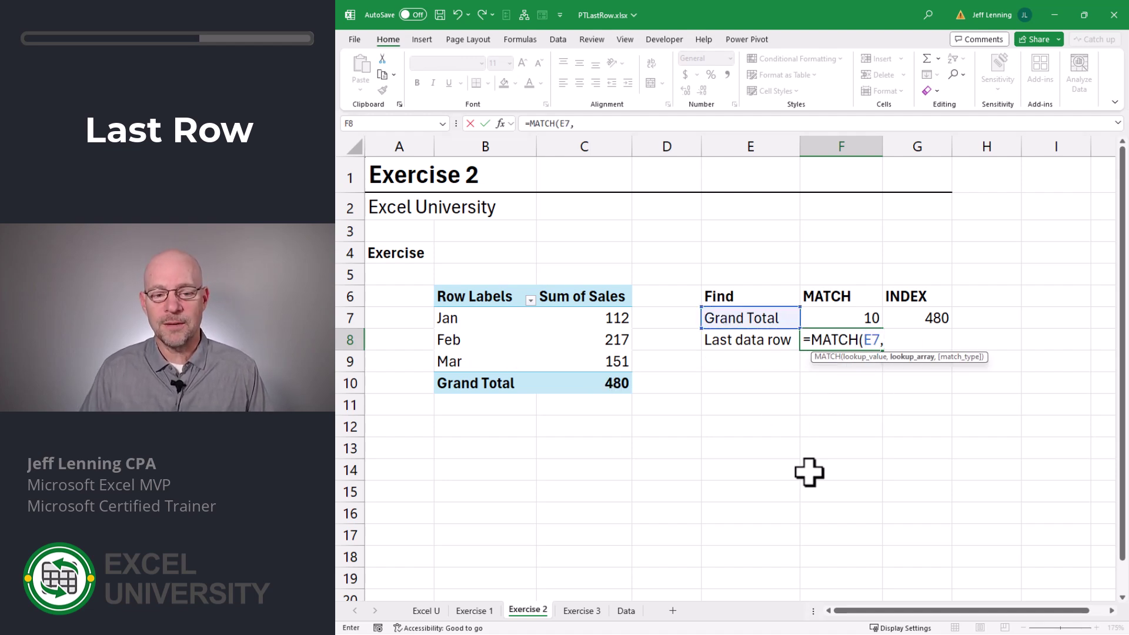
{"action": "left_click", "coordinate": [488, 145]}
{"action": "type", "text": ",0)"}
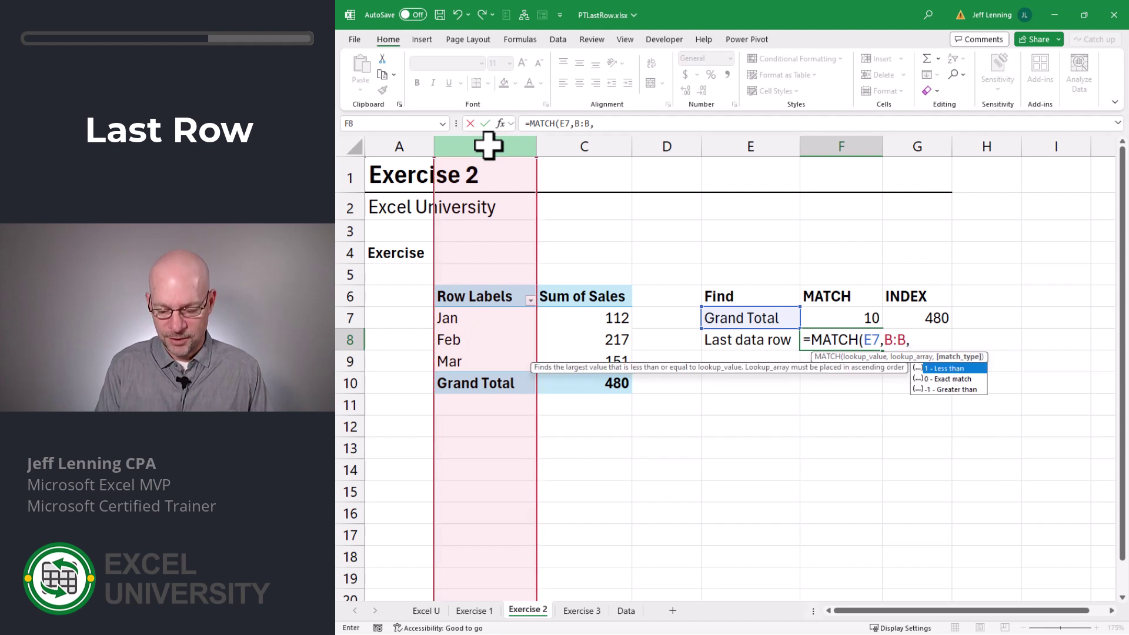
{"action": "key", "text": "Return"}
{"action": "key", "text": "Up"}
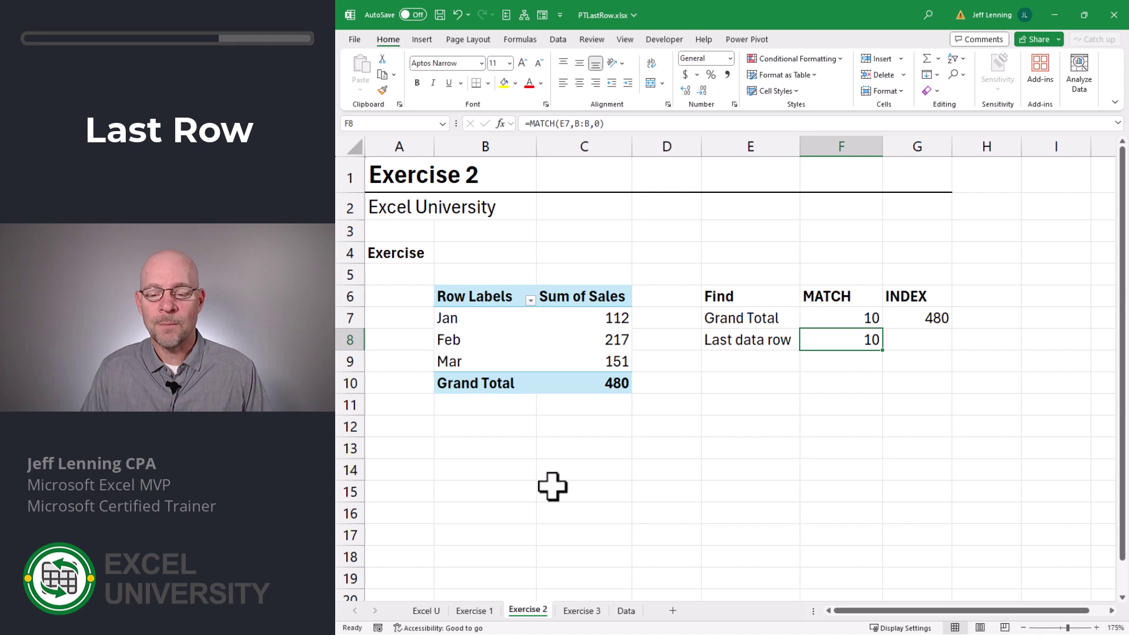
{"action": "key", "text": "F2"}
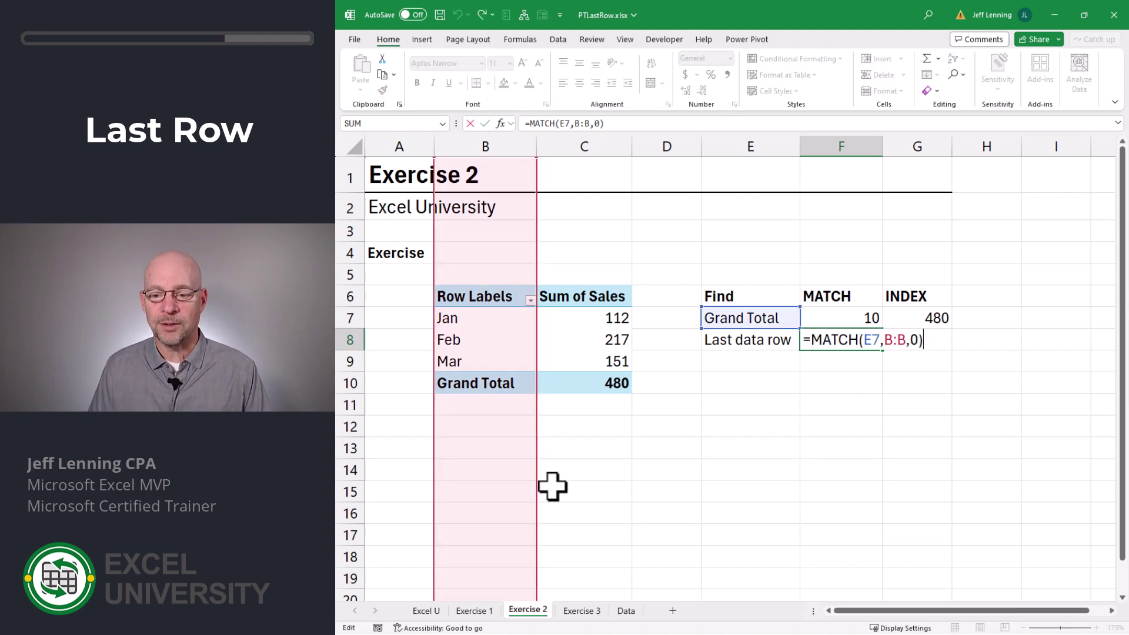
{"action": "type", "text": "-1"}
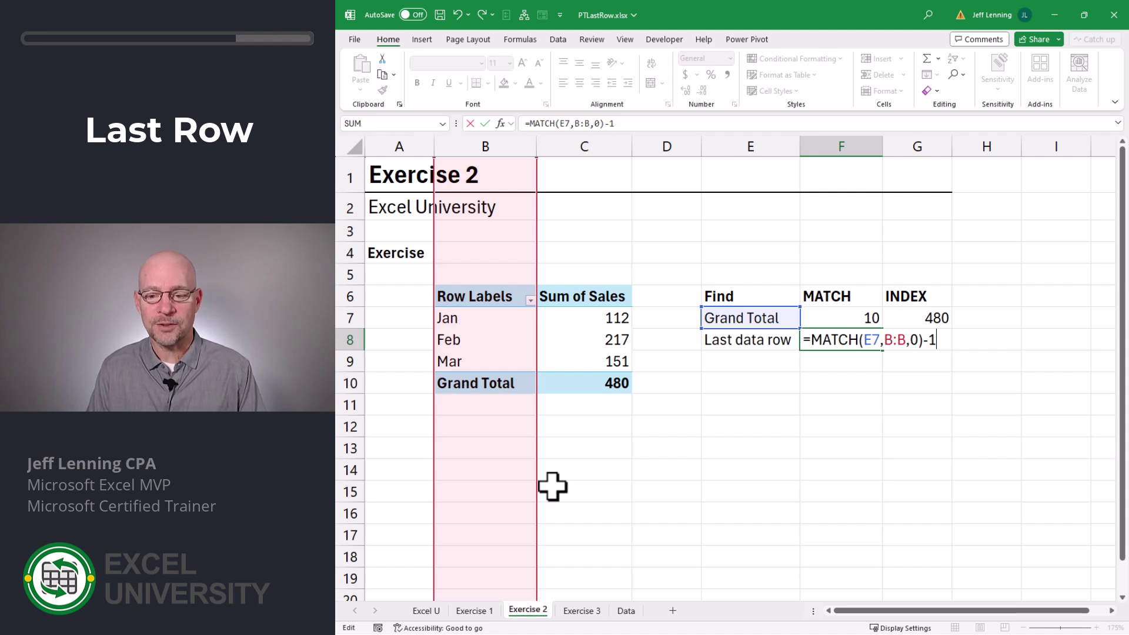
{"action": "key", "text": "Return"}
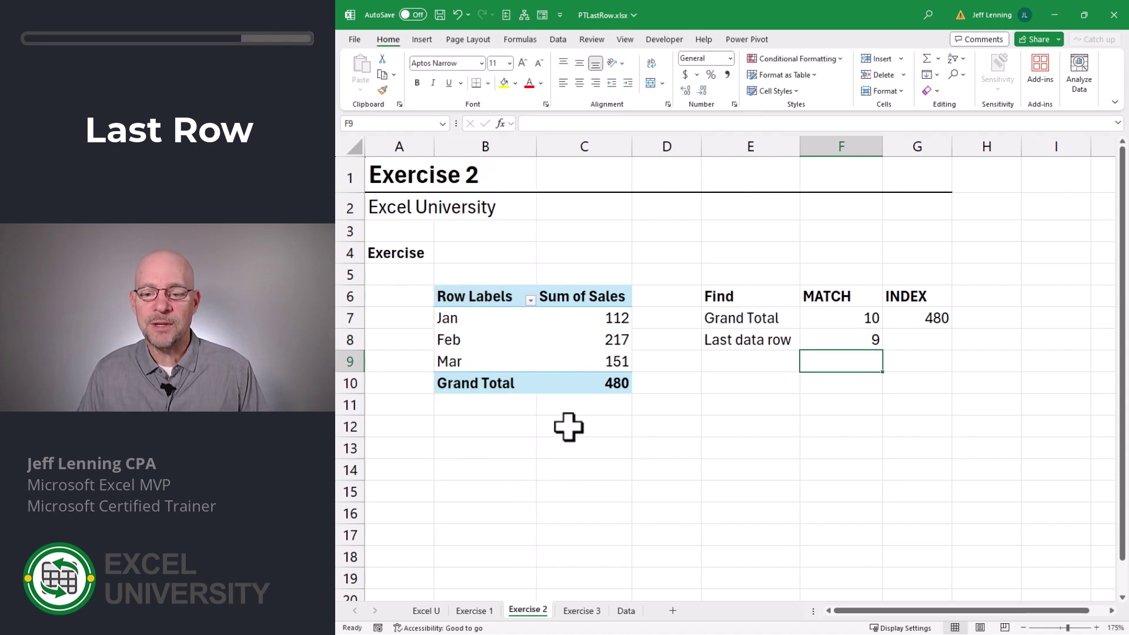
Enter =INDEX(C:C,F8) in G8 to return the last data row's sales, 151
{"action": "left_click", "coordinate": [897, 340]}
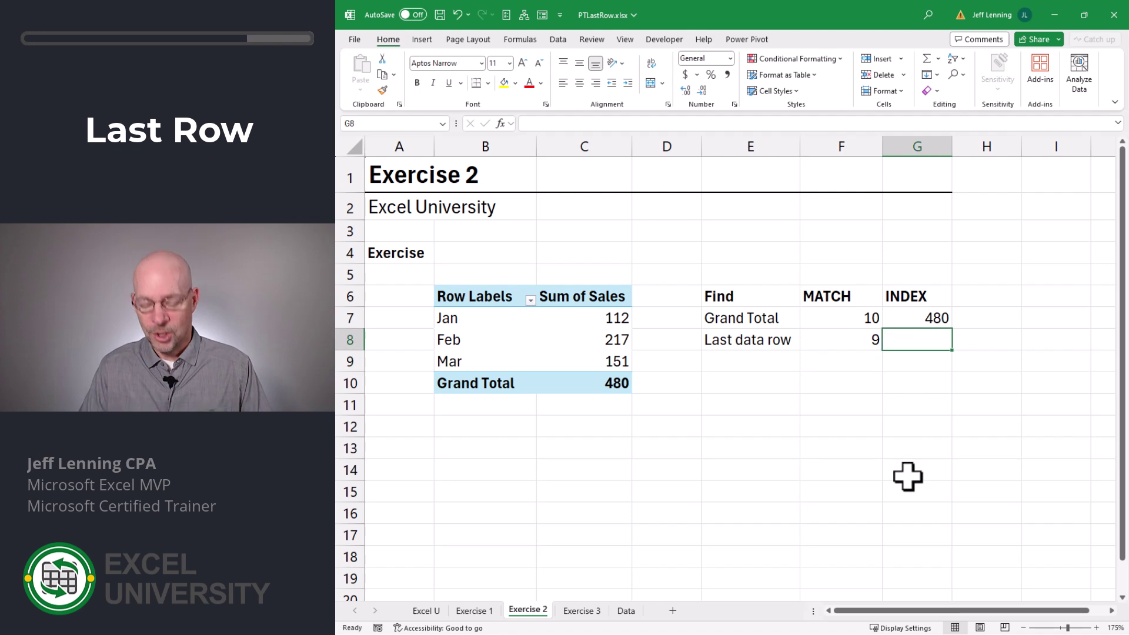
{"action": "type", "text": "=INDEX("}
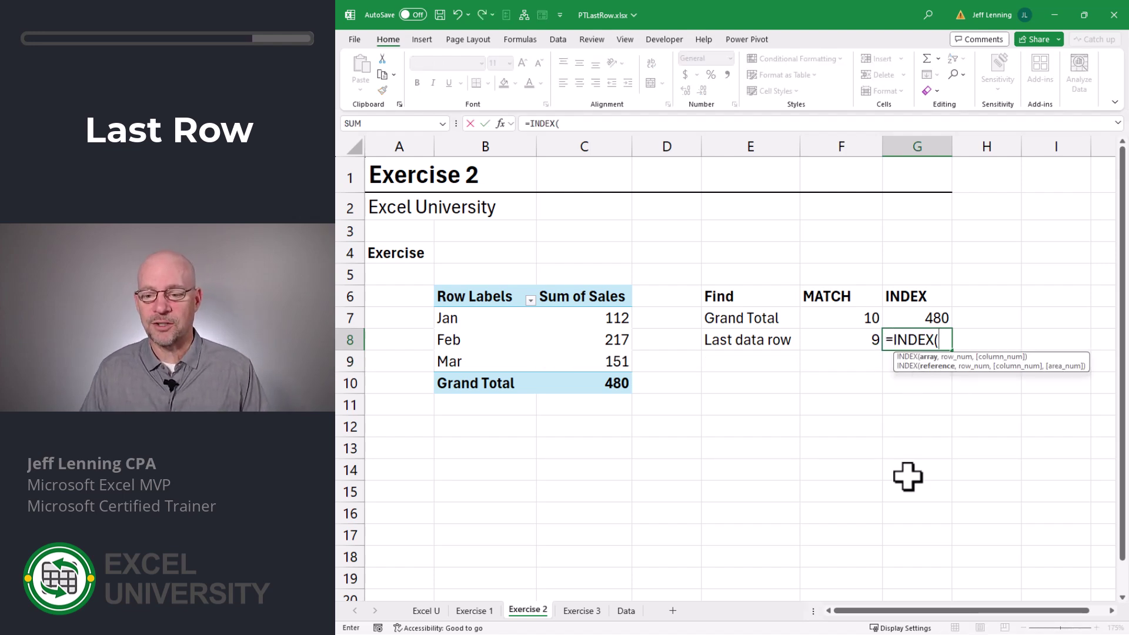
{"action": "left_click", "coordinate": [597, 141]}
{"action": "type", "text": ","}
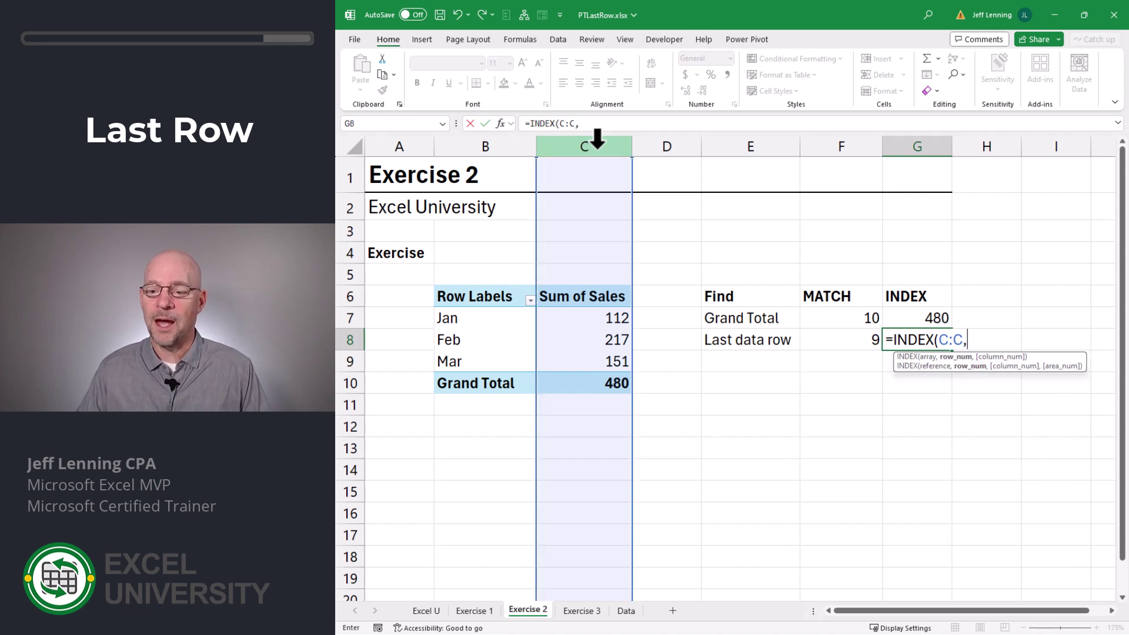
{"action": "left_click", "coordinate": [825, 339]}
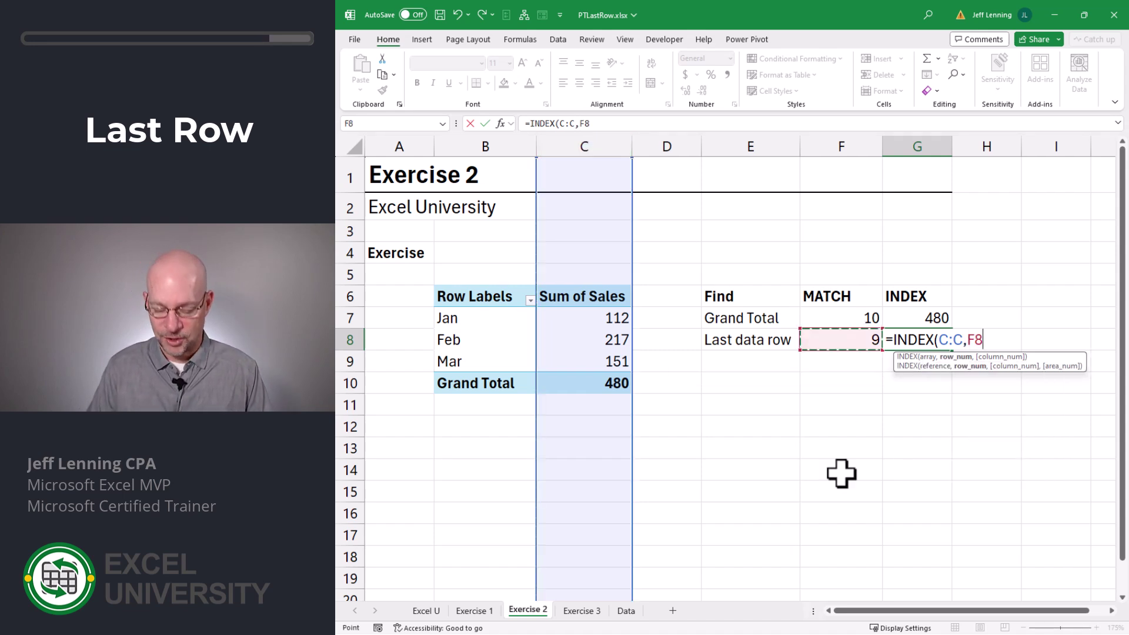
{"action": "type", "text": ")"}
{"action": "key", "text": "Return"}
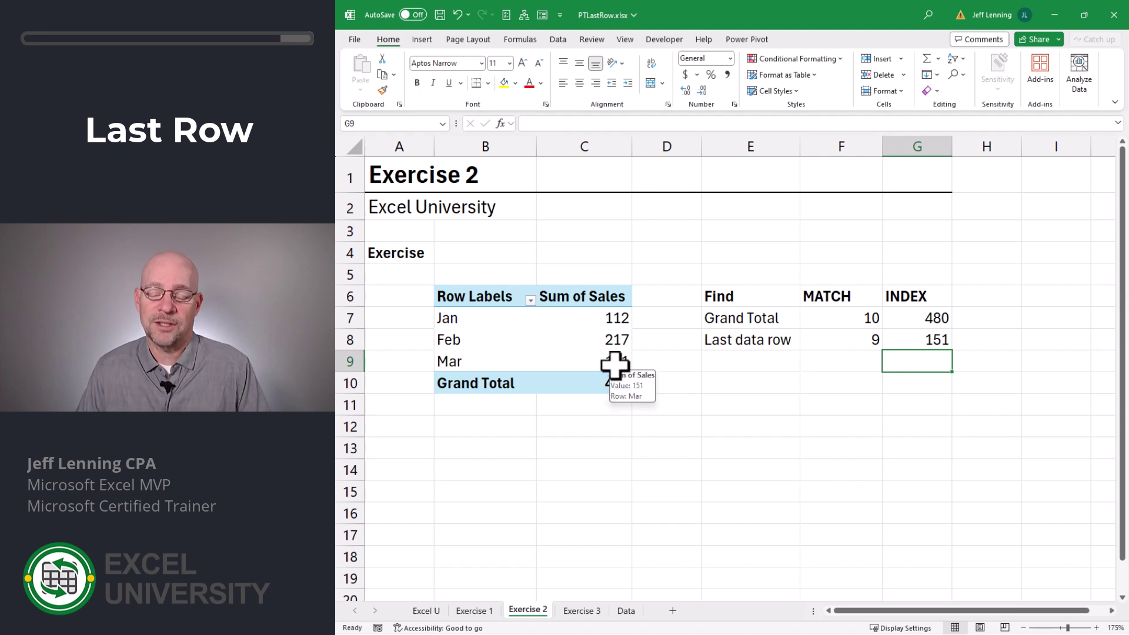
{"action": "left_click", "coordinate": [941, 340]}
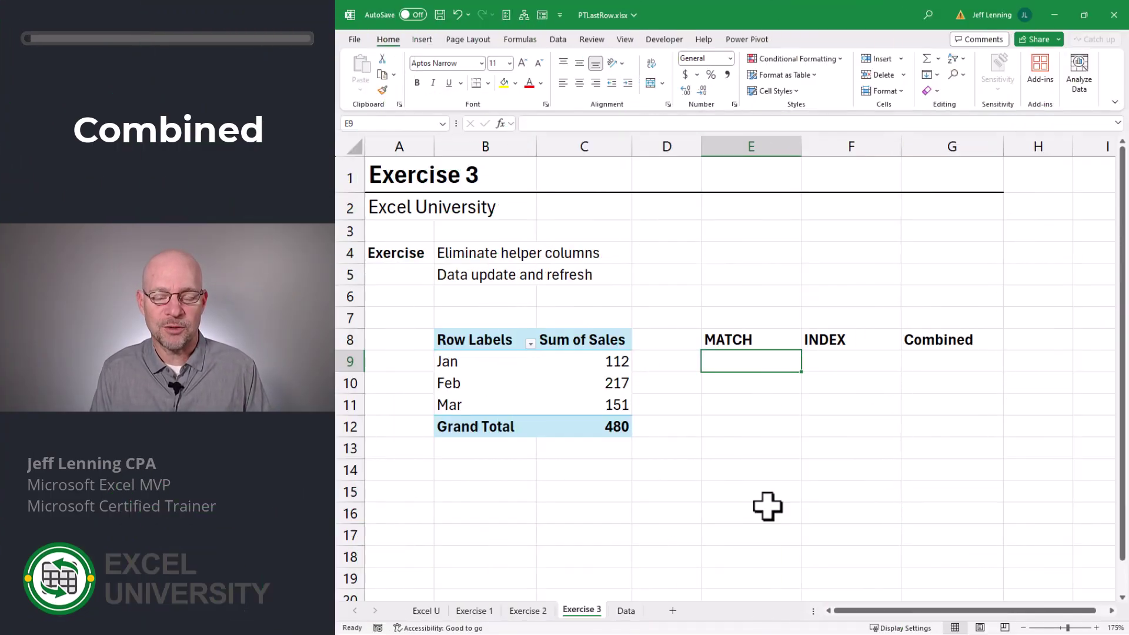
Enter =MATCH("Grand Total",B:B,0) in E9 on the Exercise 3 sheet
{"action": "type", "text": "="}
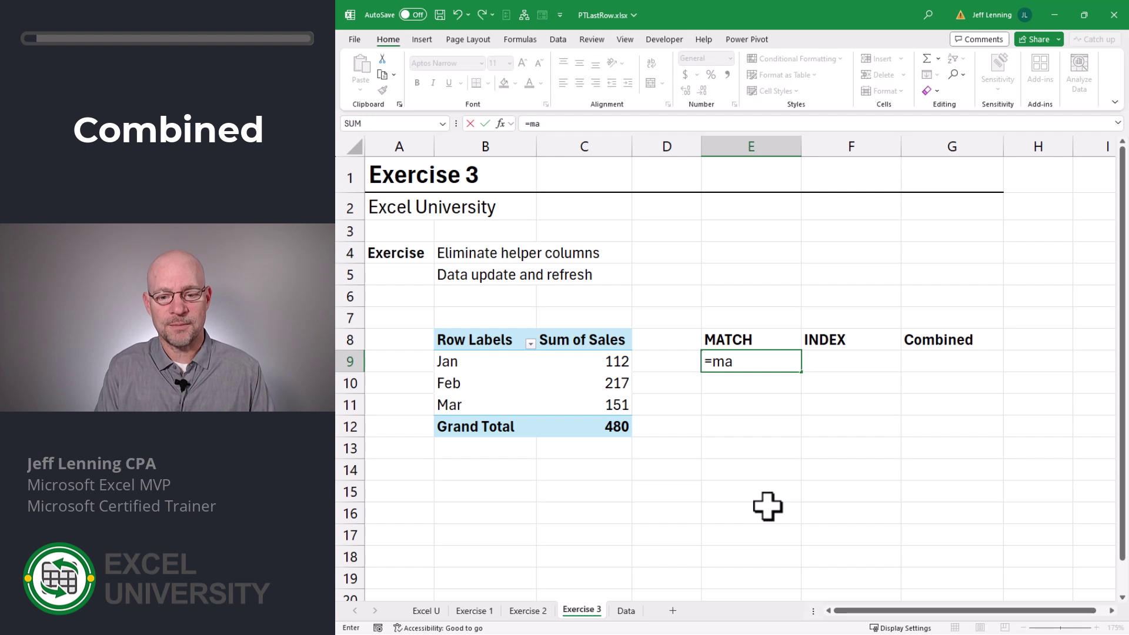
{"action": "type", "text": "ma"}
{"action": "key", "text": "Tab"}
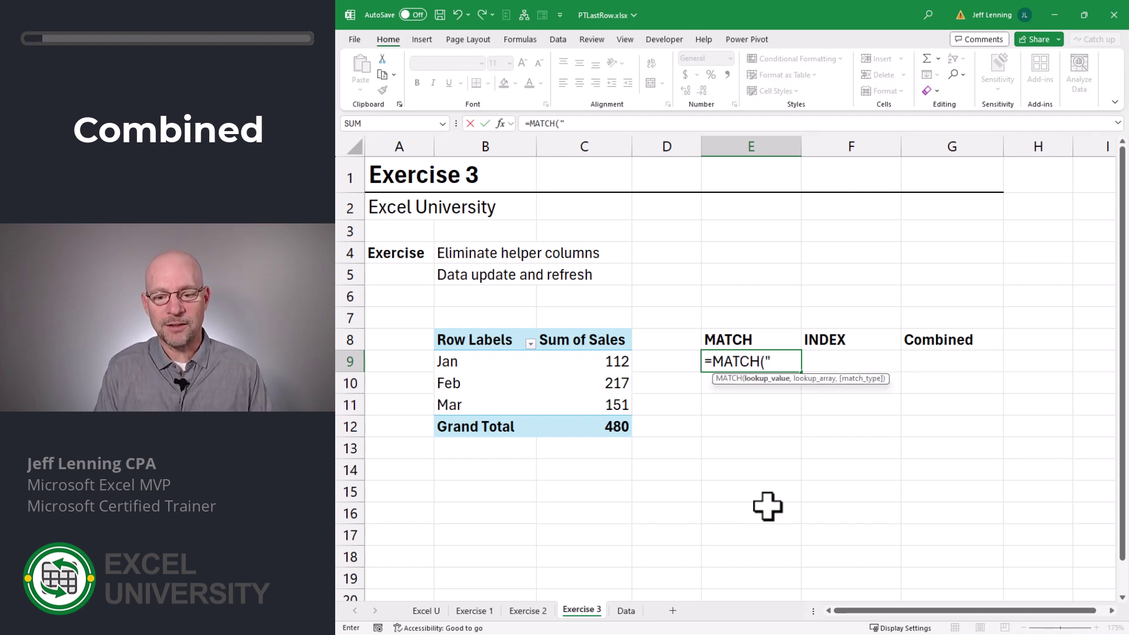
{"action": "type", "text": "\"Grand Total\","}
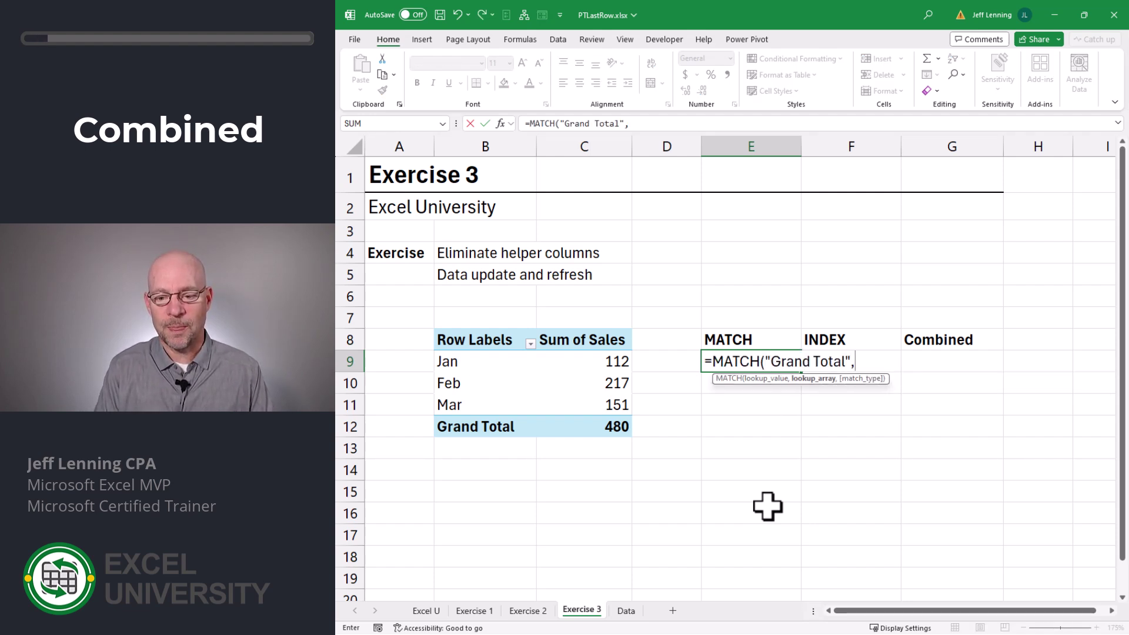
{"action": "left_click", "coordinate": [509, 145]}
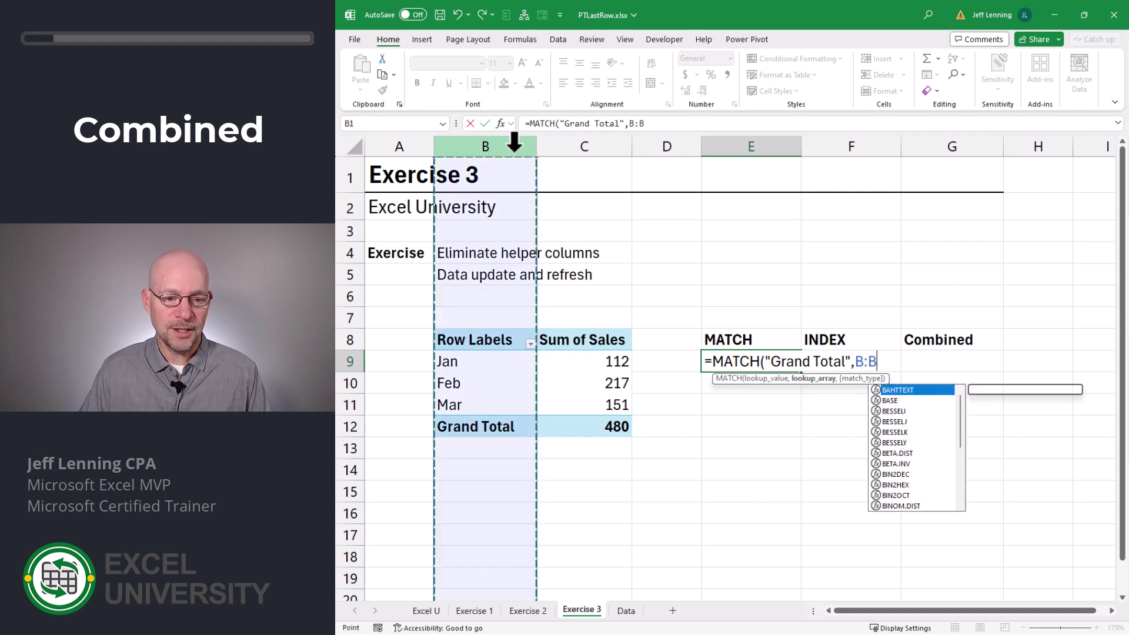
{"action": "type", "text": ",0)"}
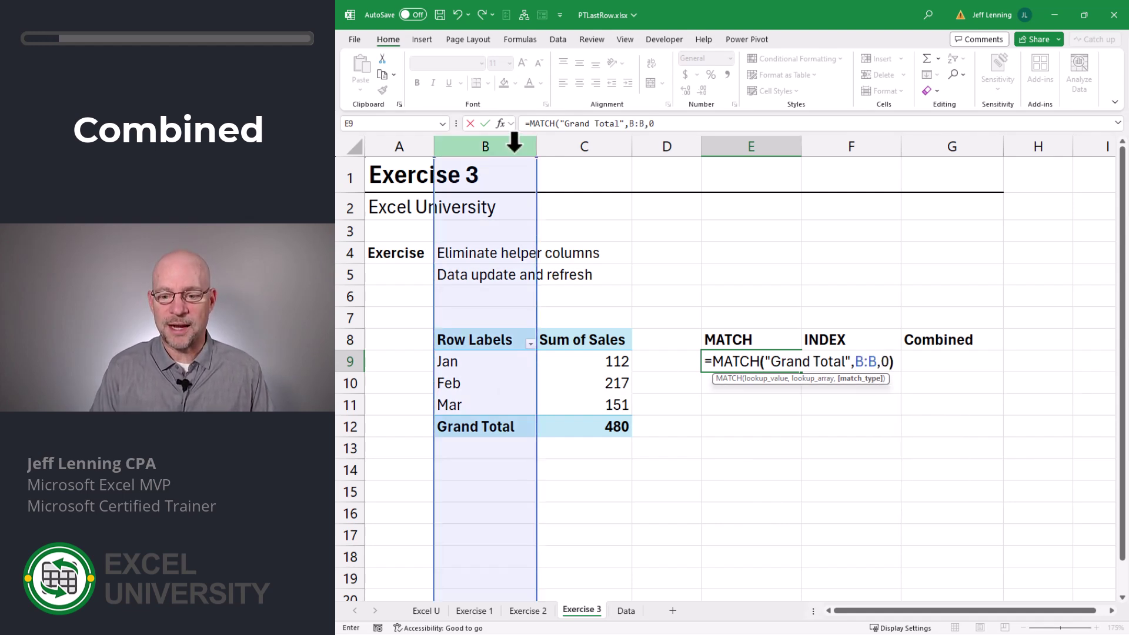
{"action": "key", "text": "Return"}
Enter =INDEX(C:C,E9) in F9 to return the sales at E9's row
{"action": "left_click", "coordinate": [820, 362]}
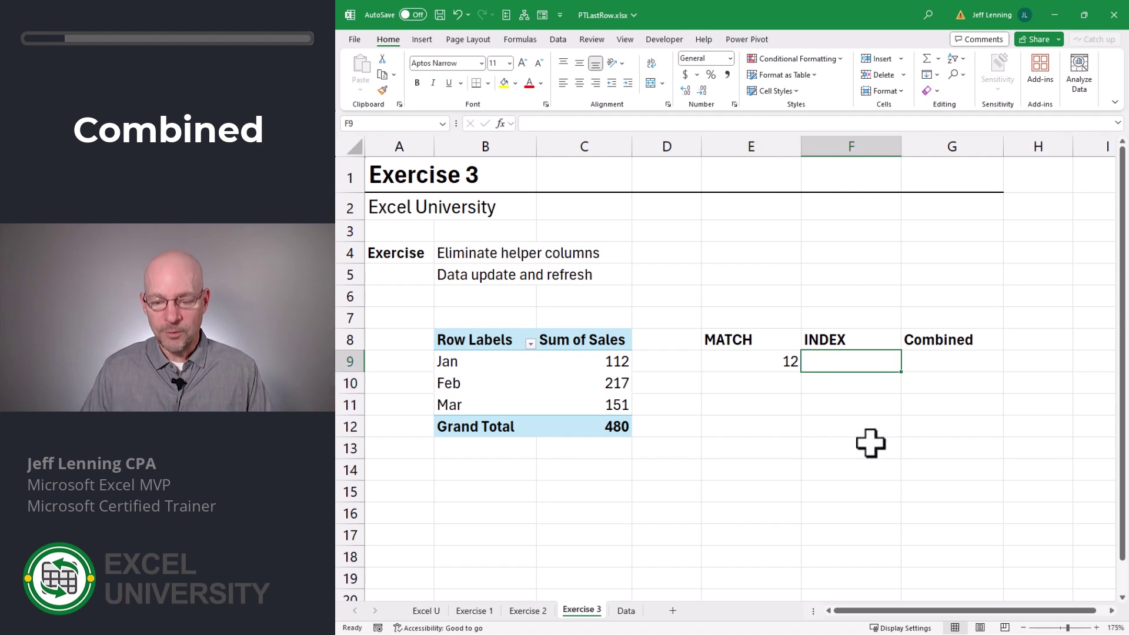
{"action": "type", "text": "=ind"}
{"action": "key", "text": "Tab"}
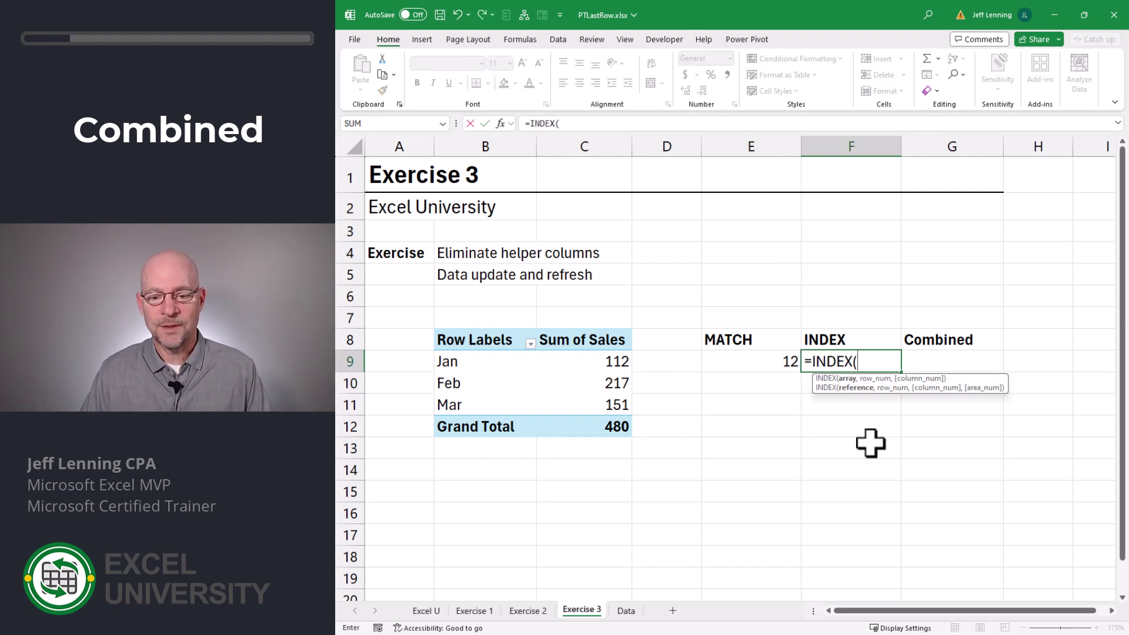
{"action": "left_click", "coordinate": [598, 145]}
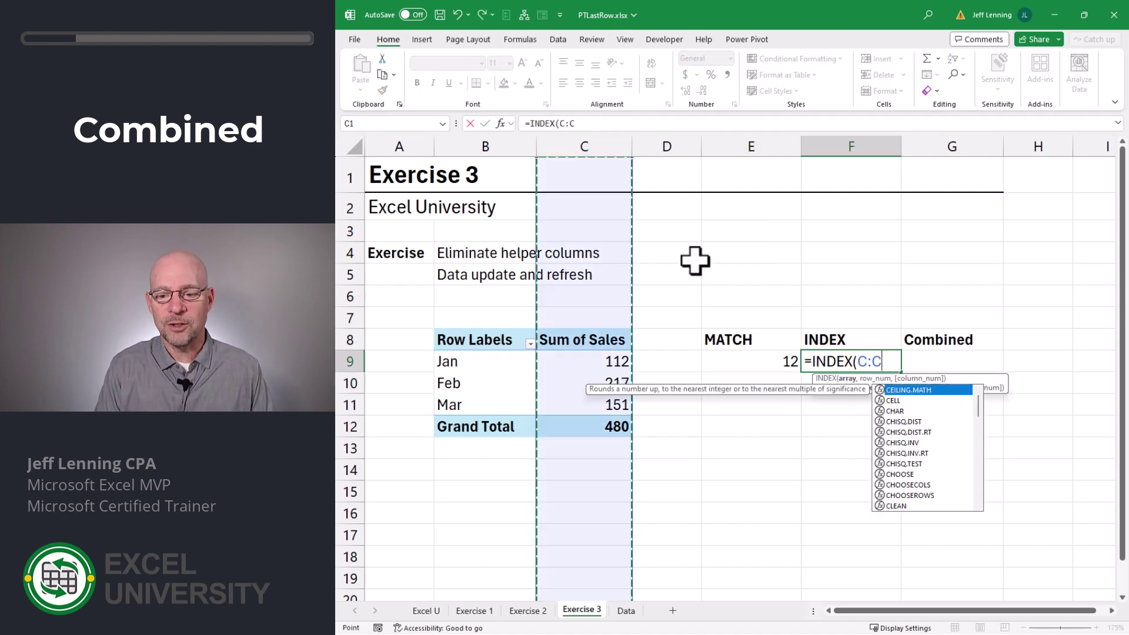
{"action": "type", "text": ","}
{"action": "left_click", "coordinate": [746, 361]}
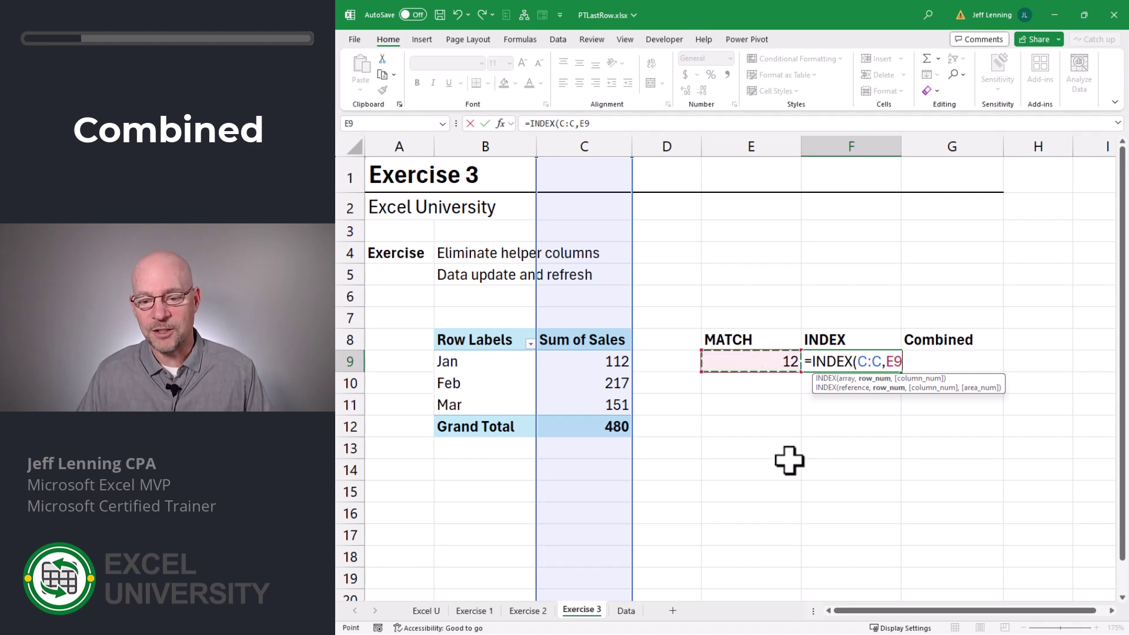
{"action": "type", "text": ")"}
{"action": "key", "text": "Return"}
Append -1 to E9's MATCH formula so it returns 11 and F9 shows 151
{"action": "key", "text": "Up"}
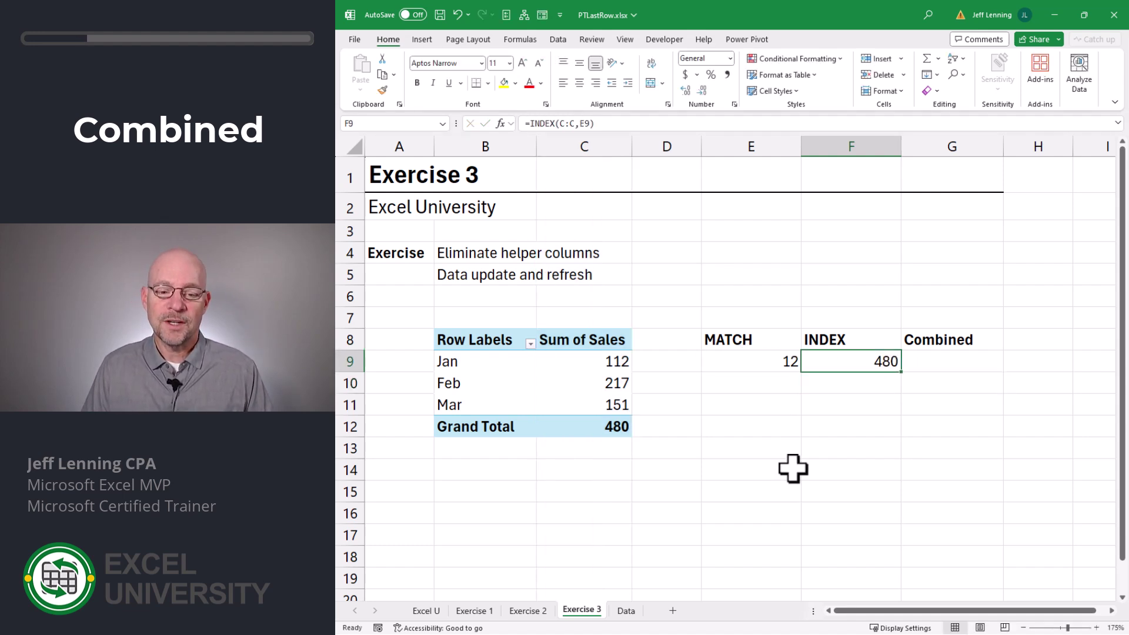
{"action": "key", "text": "Left"}
{"action": "key", "text": "F2"}
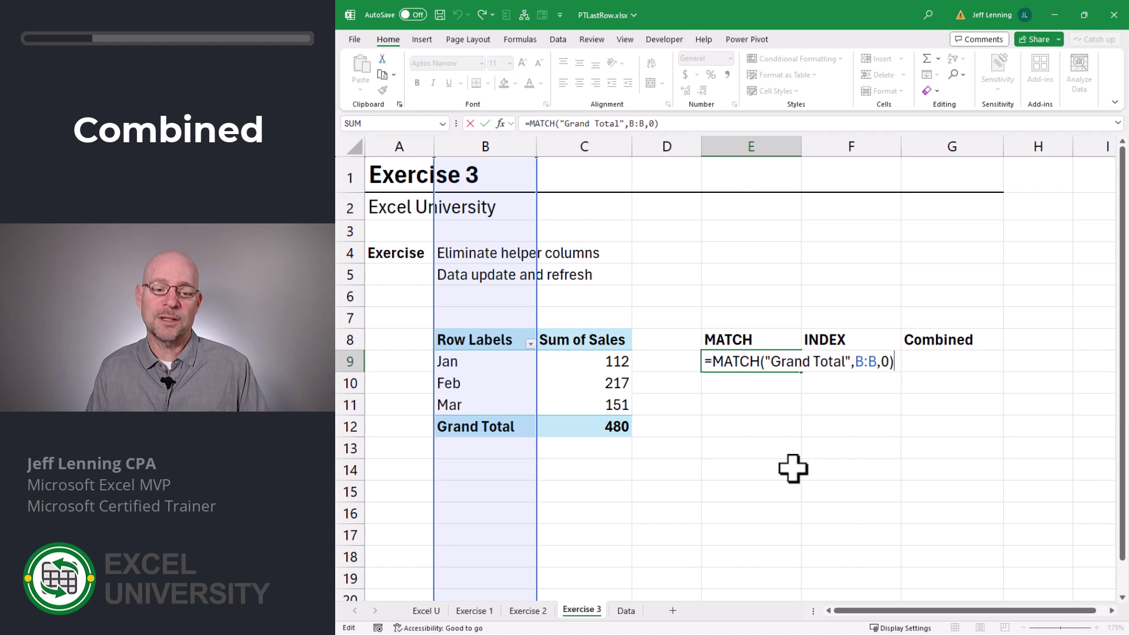
{"action": "type", "text": "-1"}
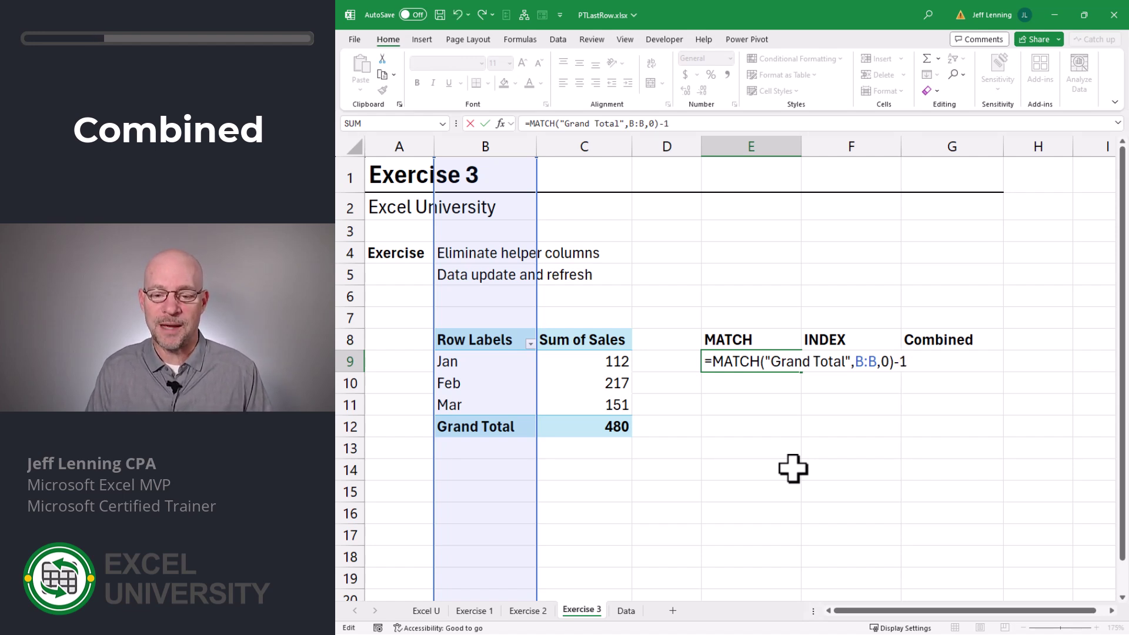
{"action": "key", "text": "Return"}
{"action": "left_click", "coordinate": [845, 361]}
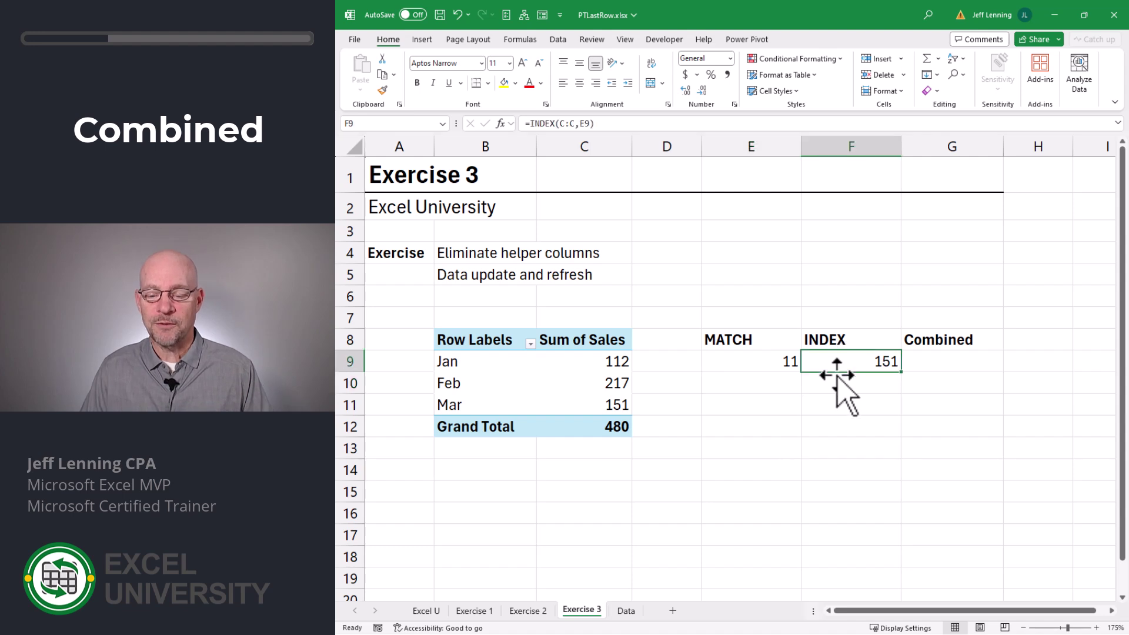
Enter =INDEX(C:C,MATCH("Grand Total",B:B,0)) in G9, returning 480, then reopen it for editing
{"action": "left_click", "coordinate": [941, 360]}
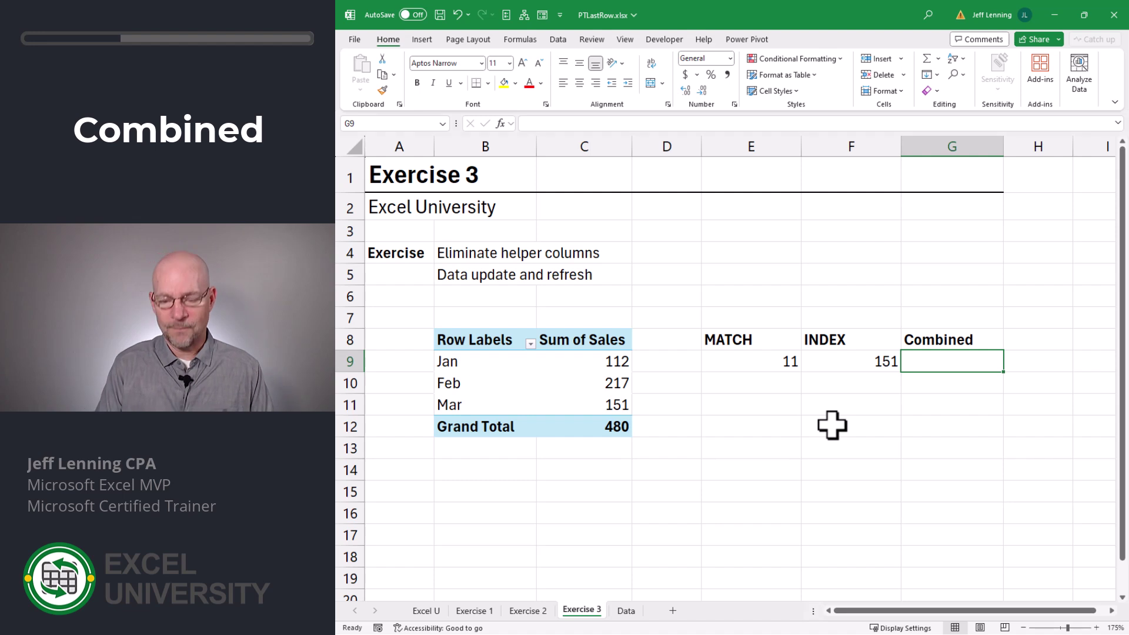
{"action": "type", "text": "=ind"}
{"action": "key", "text": "Tab"}
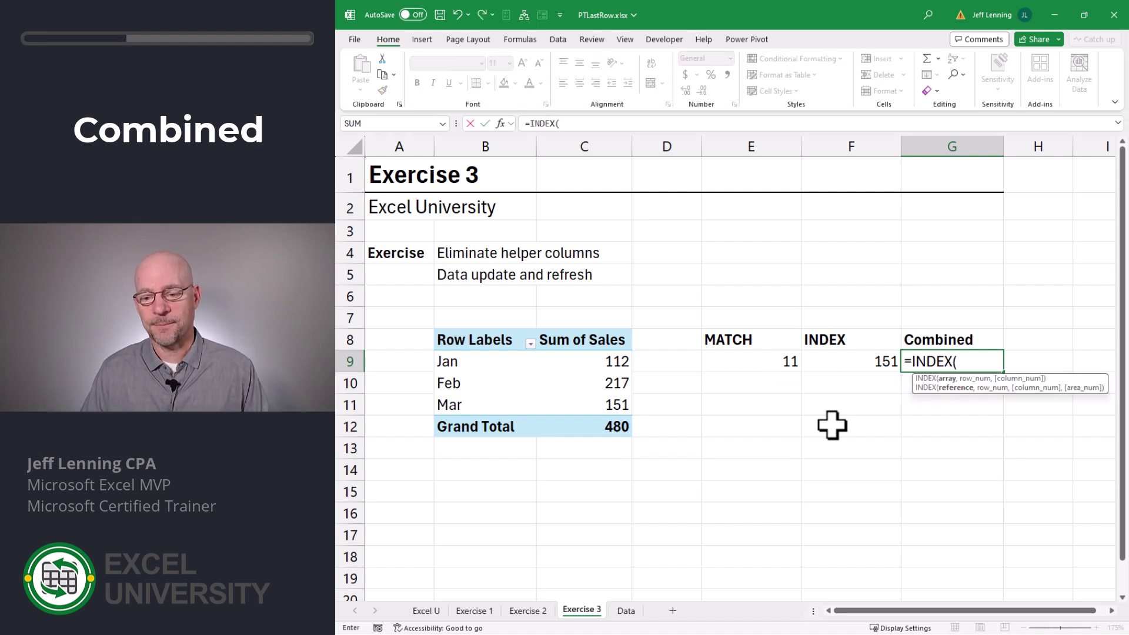
{"action": "left_click", "coordinate": [584, 141]}
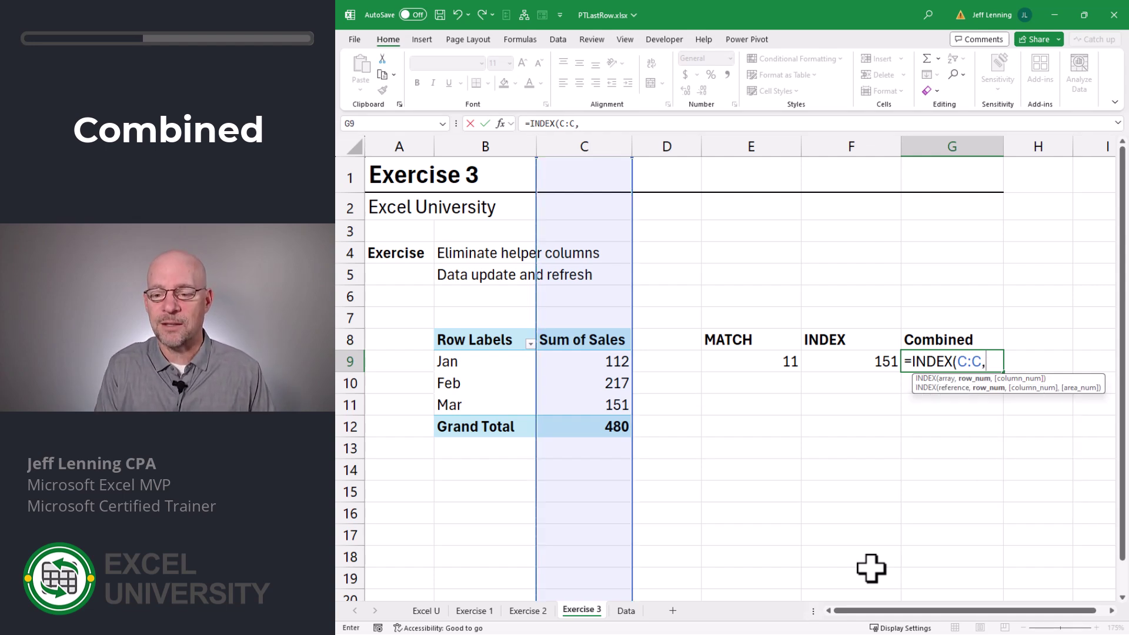
{"action": "type", "text": "mat"}
{"action": "key", "text": "Tab"}
{"action": "type", "text": "\"Grand Total\","}
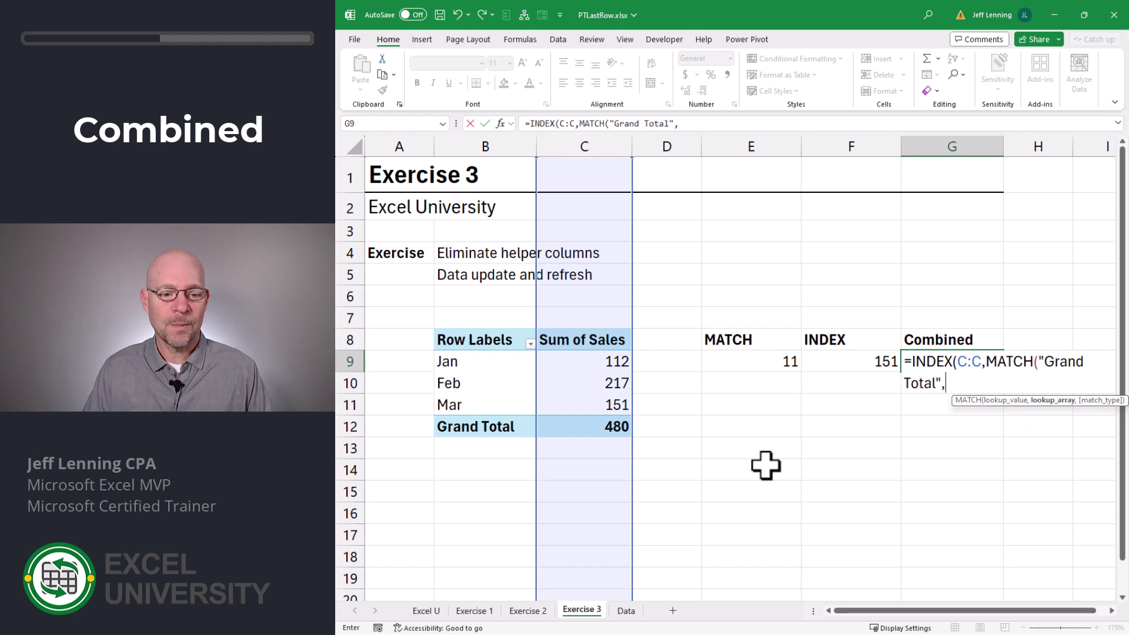
{"action": "left_click", "coordinate": [470, 147]}
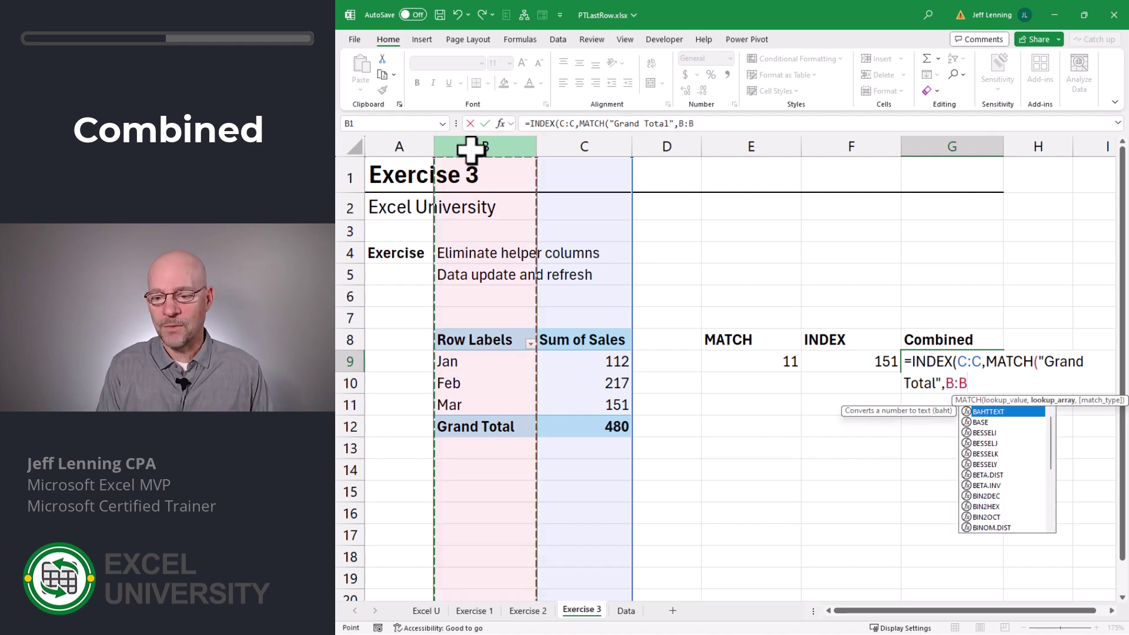
{"action": "type", "text": ",0)"}
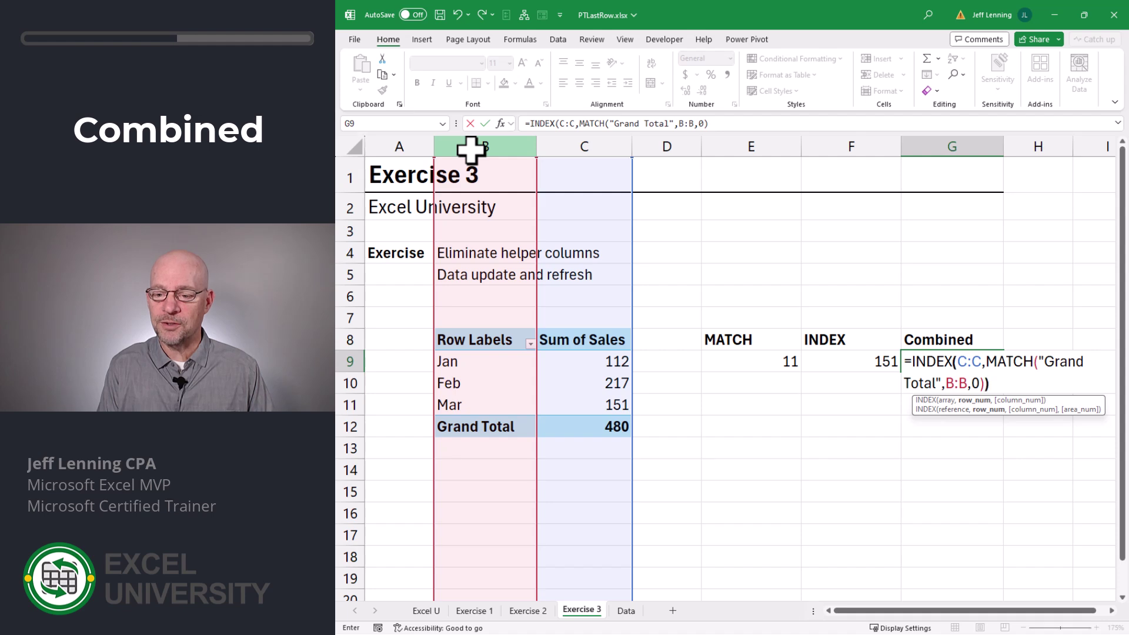
{"action": "type", "text": ")"}
{"action": "key", "text": "Return"}
{"action": "key", "text": "Up"}
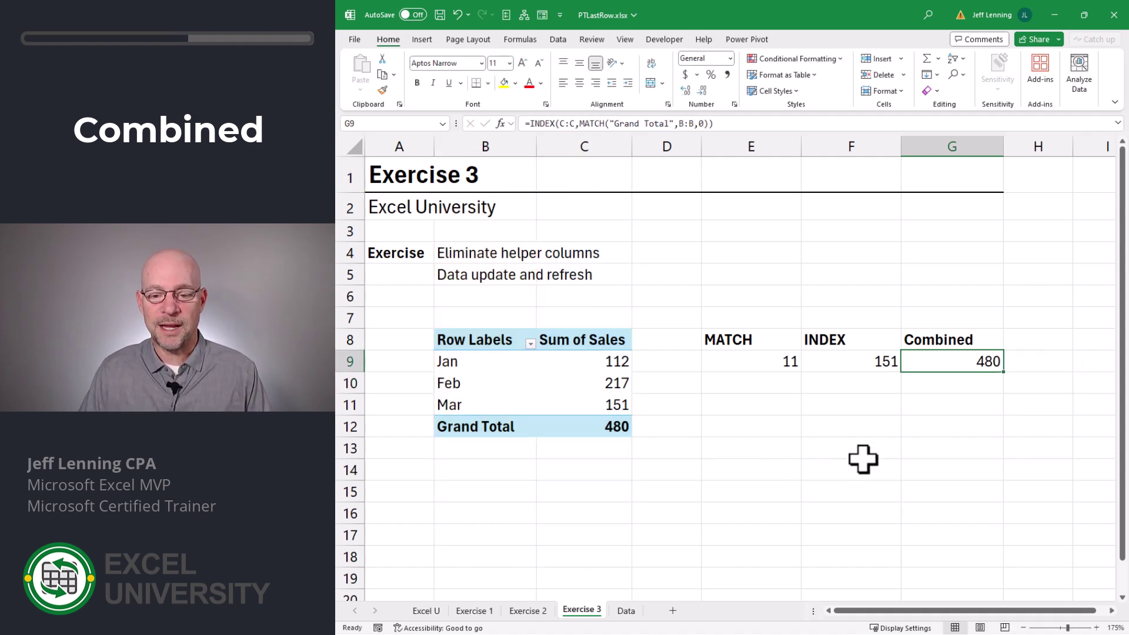
{"action": "key", "text": "F2"}
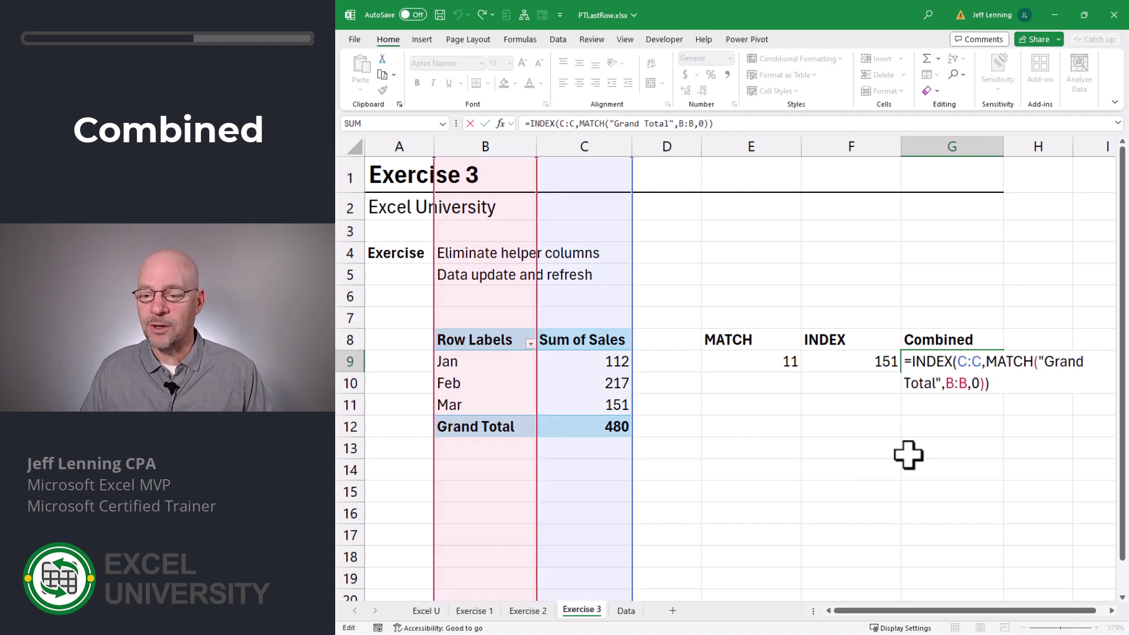
Append -1 after the MATCH in G9 so it returns 151, and clear helper cells E9:F9
{"action": "left_click", "coordinate": [984, 386]}
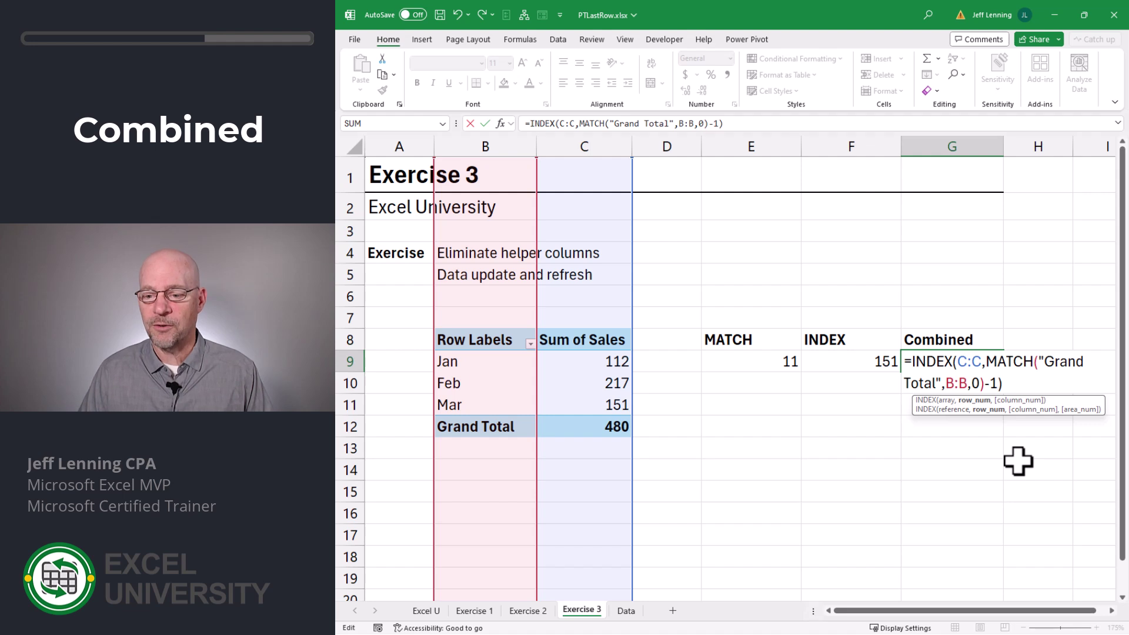
{"action": "key", "text": "Return"}
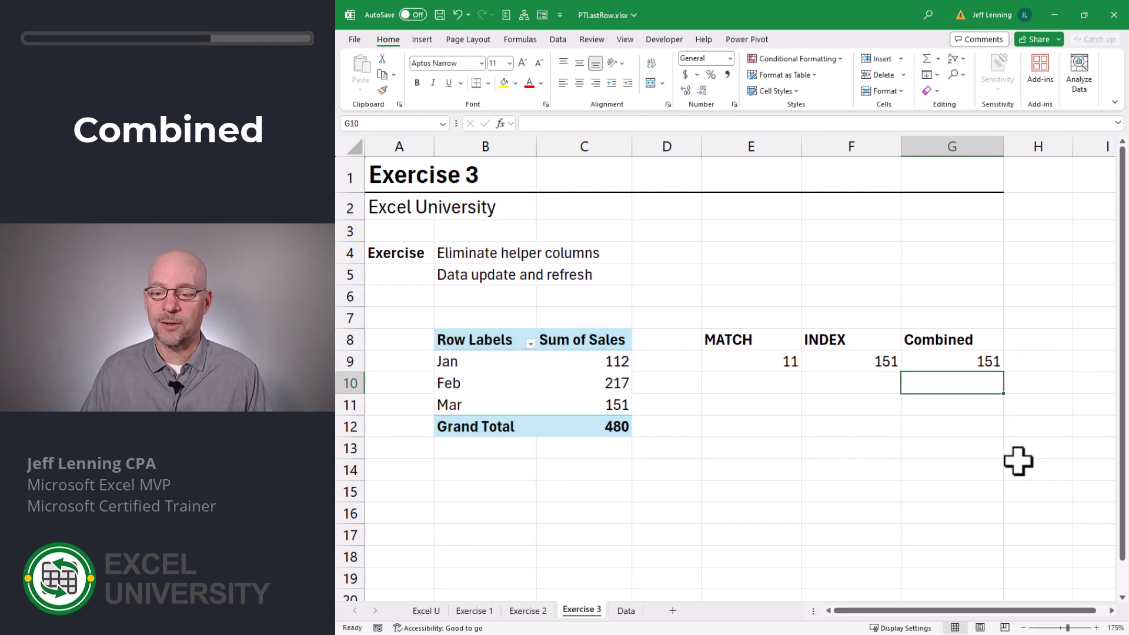
{"action": "left_click_drag", "start_coordinate": [774, 361], "coordinate": [824, 357]}
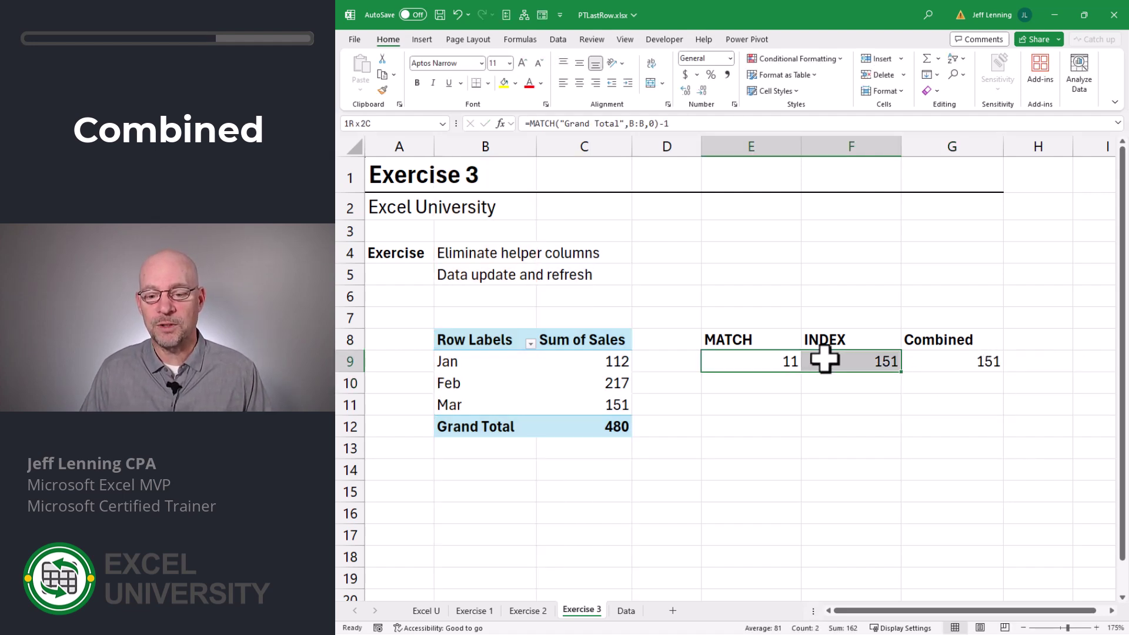
{"action": "key", "text": "Delete"}
{"action": "key", "text": "Right"}
{"action": "key", "text": "Right"}
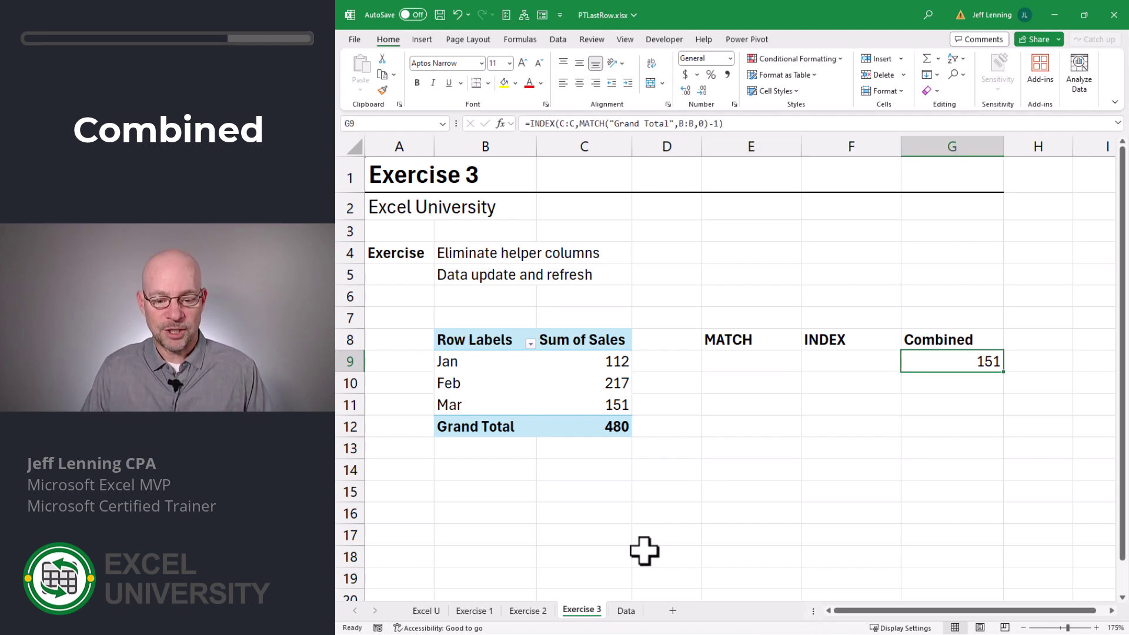
On the Data sheet, add a row 19 record TPA, Apr, 100, then return to Exercise 3
{"action": "left_click", "coordinate": [629, 611]}
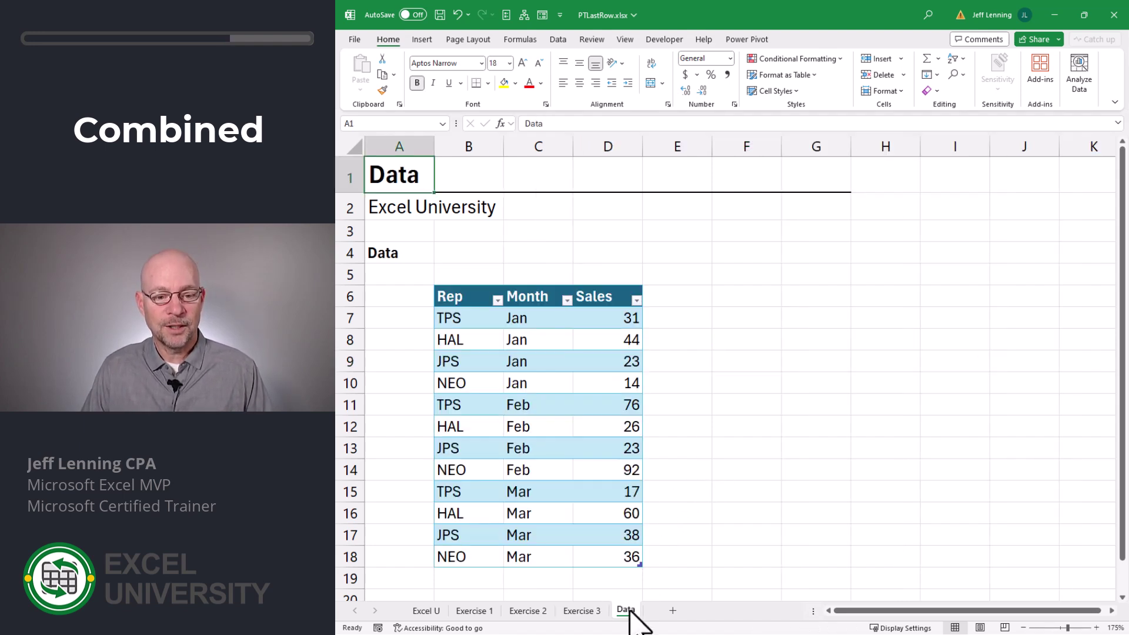
{"action": "left_click", "coordinate": [468, 578]}
{"action": "type", "text": "TPA"}
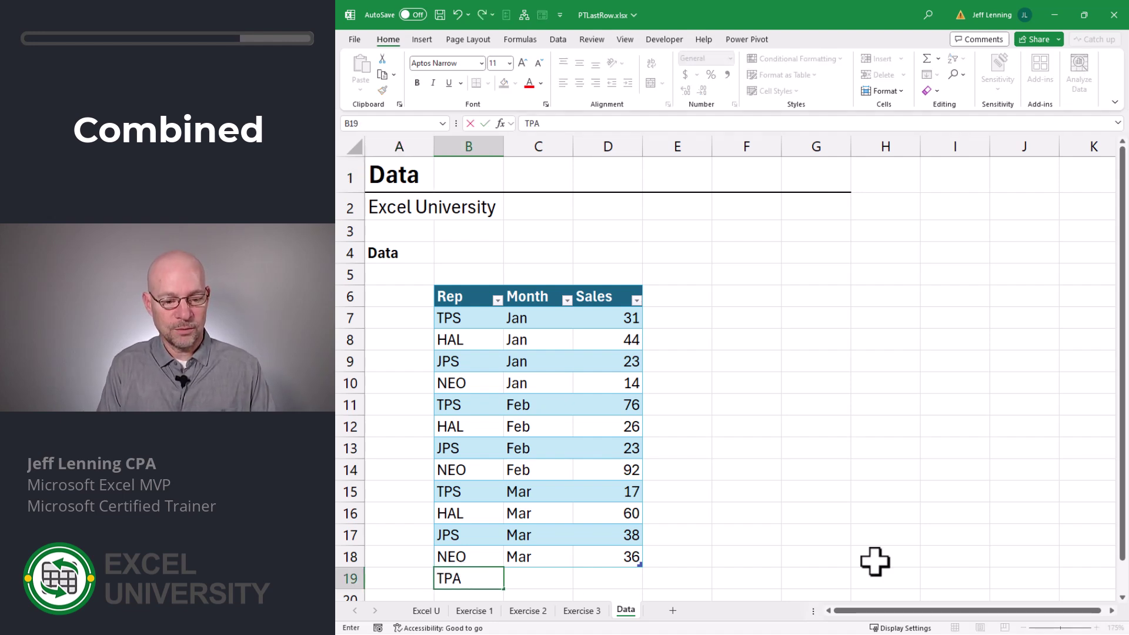
{"action": "key", "text": "Tab"}
{"action": "type", "text": "Apr"}
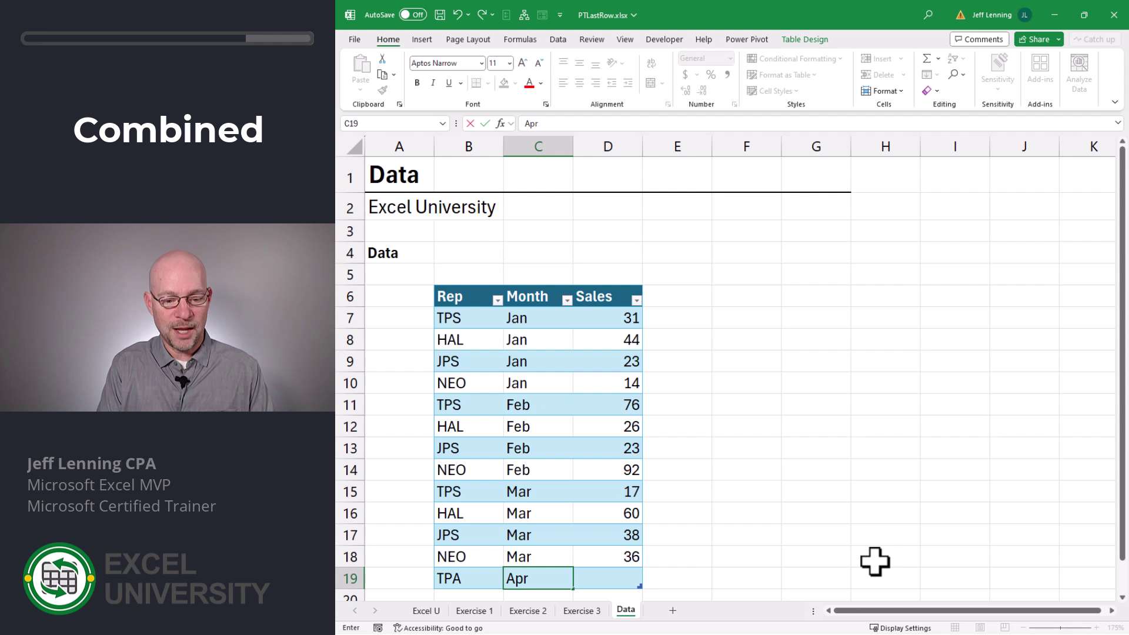
{"action": "key", "text": "Tab"}
{"action": "type", "text": "100"}
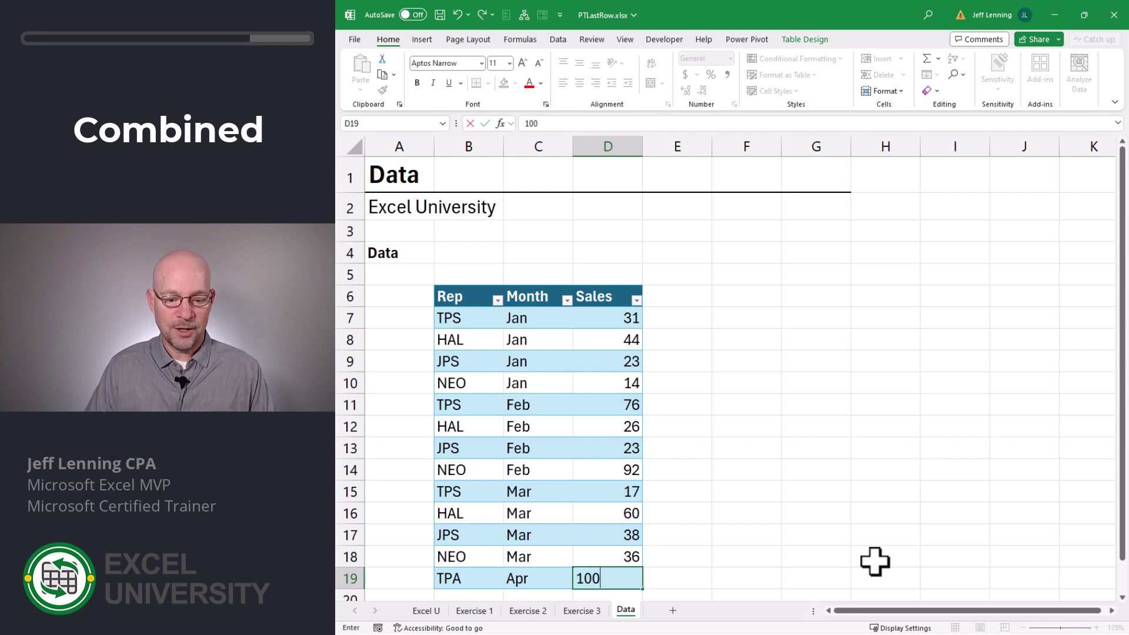
{"action": "left_click", "coordinate": [582, 611]}
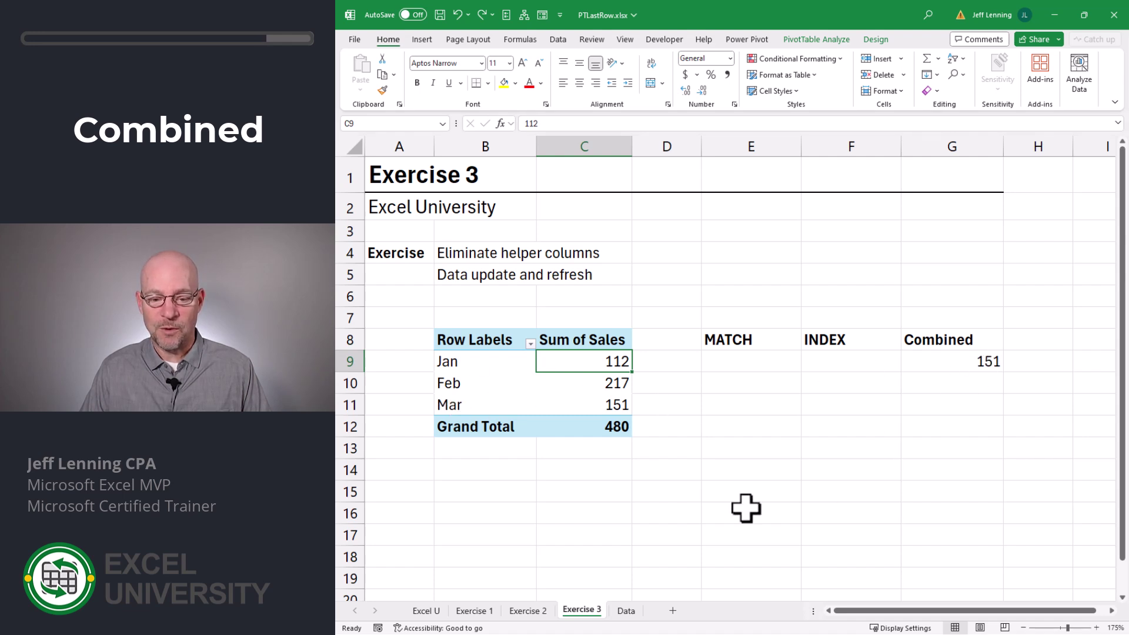
Refresh the PivotTable to add Apr (100) and a 580 Grand Total, then check G9 shows 100
{"action": "right_click", "coordinate": [609, 368]}
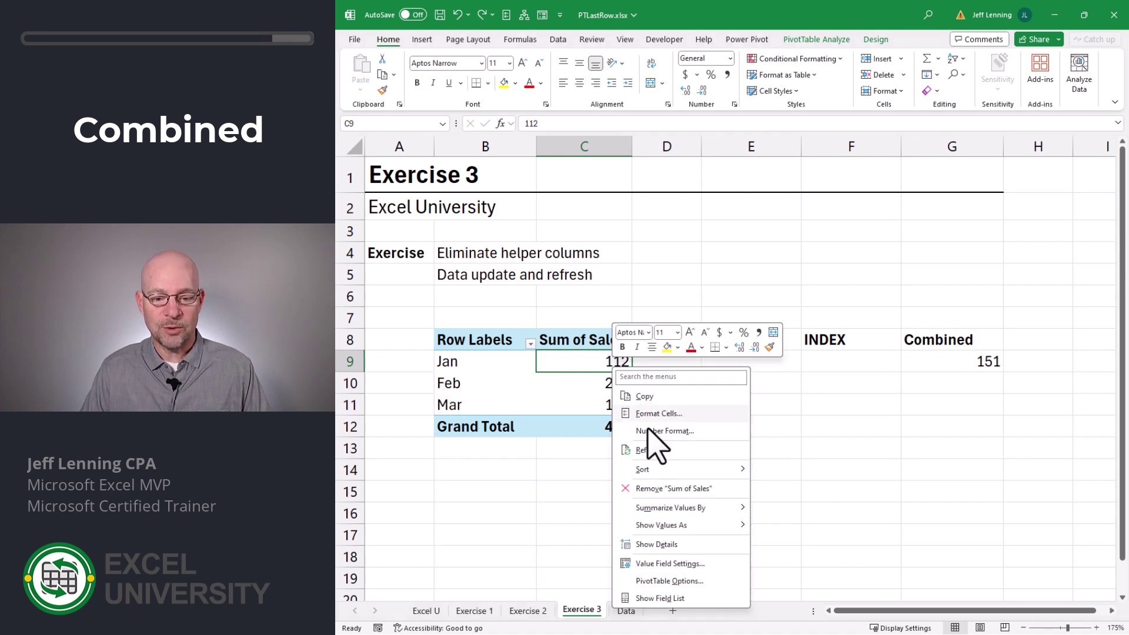
{"action": "left_click", "coordinate": [647, 450]}
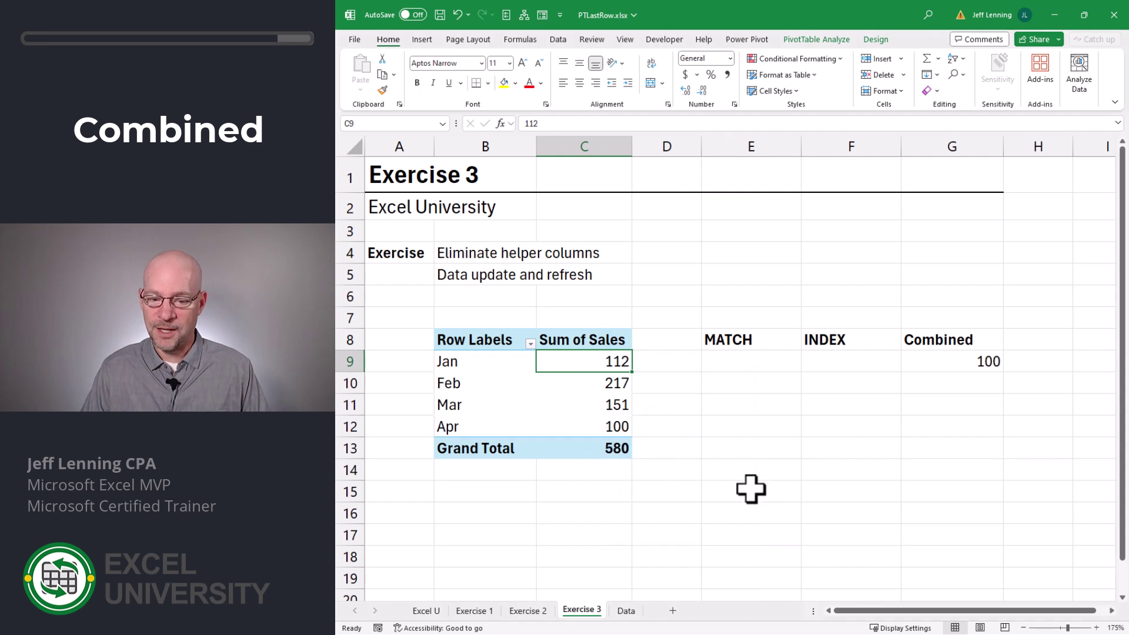
{"action": "left_click", "coordinate": [940, 366]}
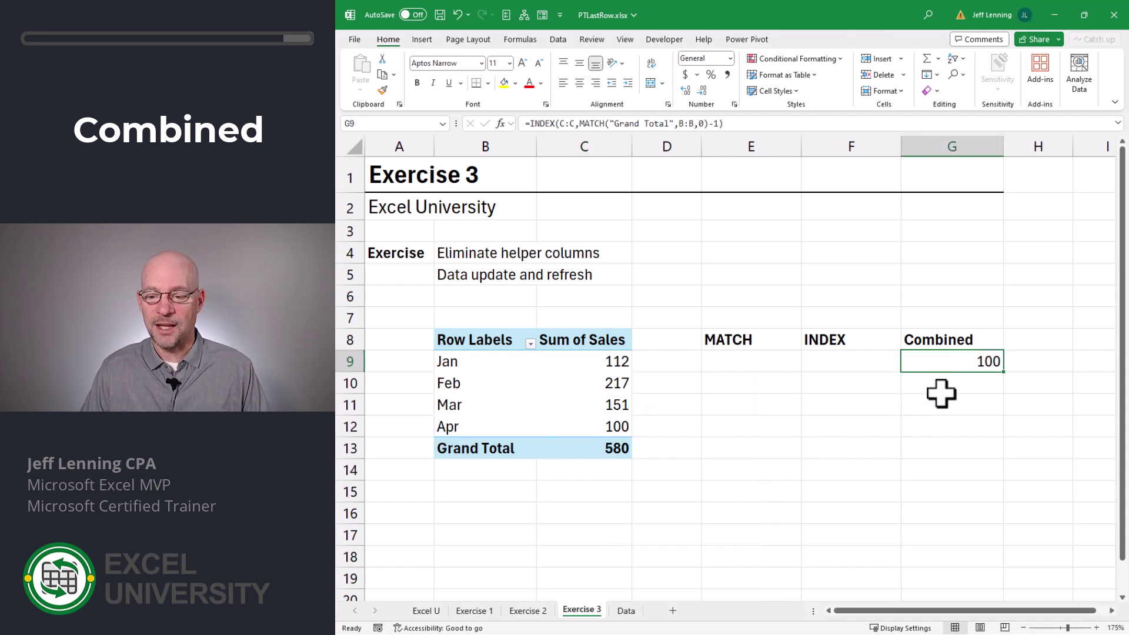